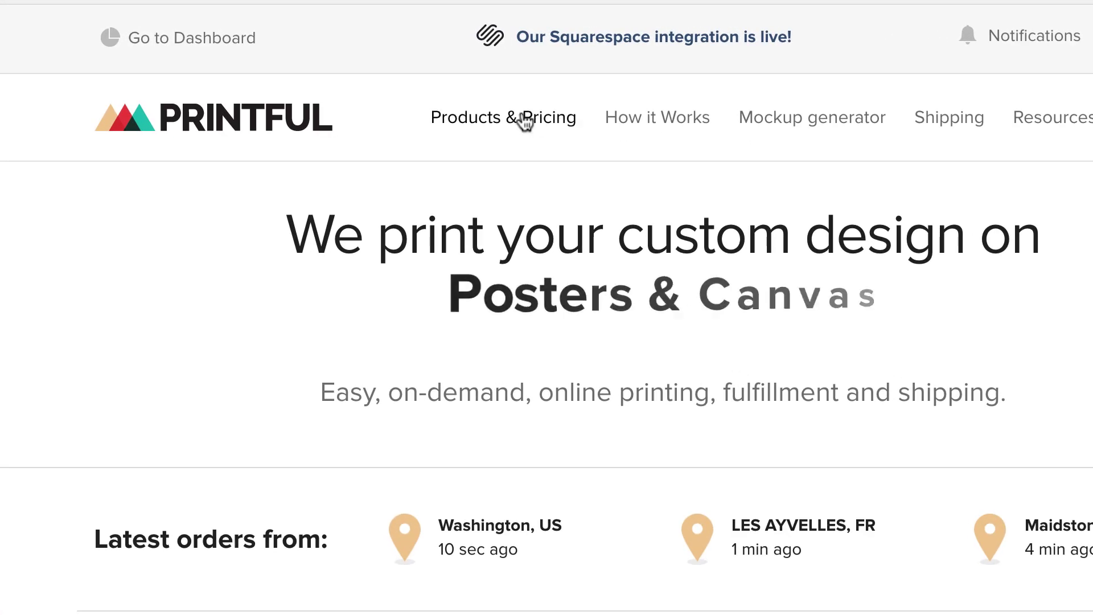
Step: Open the Custom Phone Cases product page from Printful's Products & Pricing catalogue
left_click(527, 129)
scroll(551, 334, "down", 10)
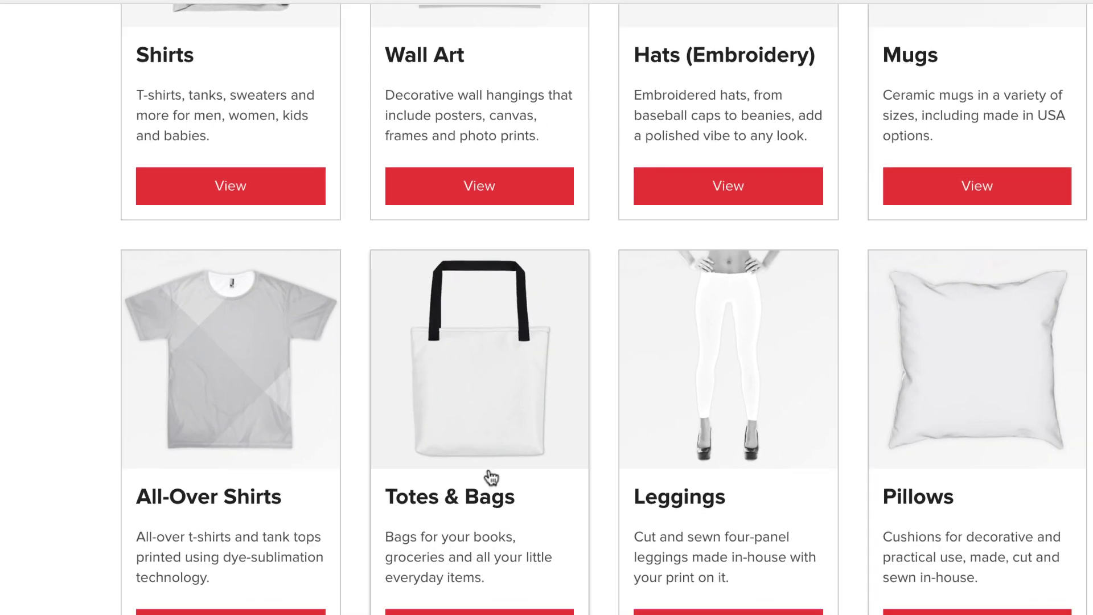
scroll(491, 477, "down", 5)
left_click(298, 437)
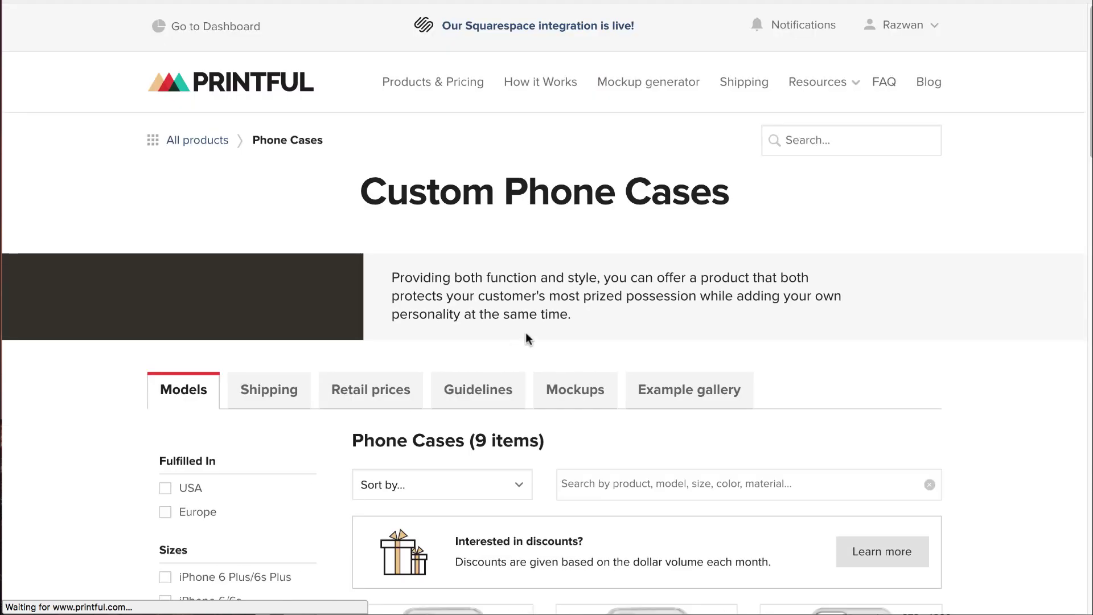
Step: Download the phone case print template from the Guidelines tab
scroll(500, 340, "down", 8)
left_click(484, 52)
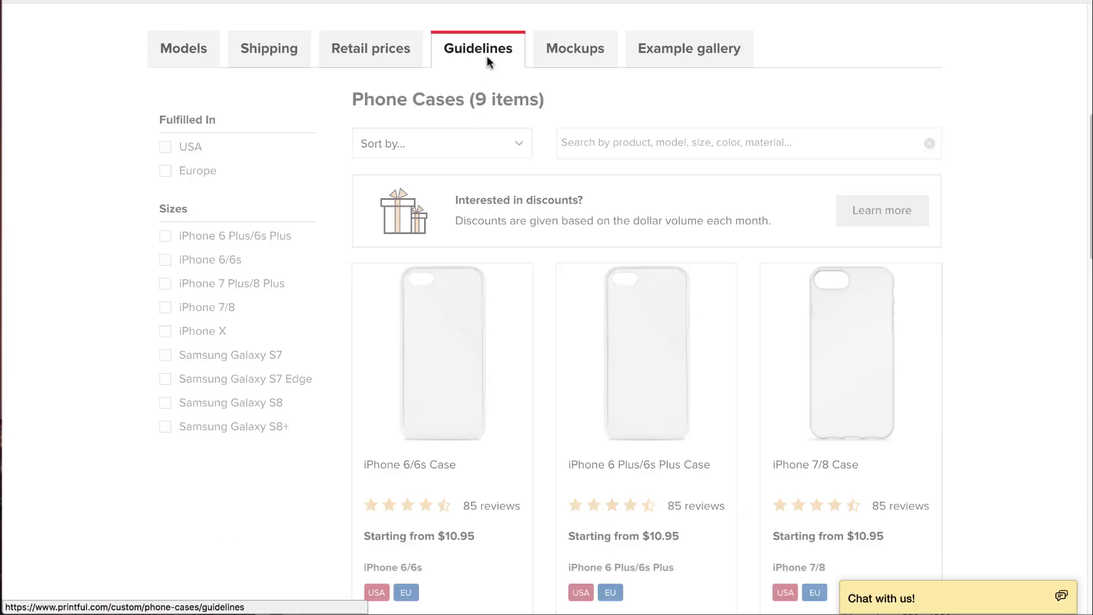
scroll(506, 228, "down", 3)
left_click(624, 441)
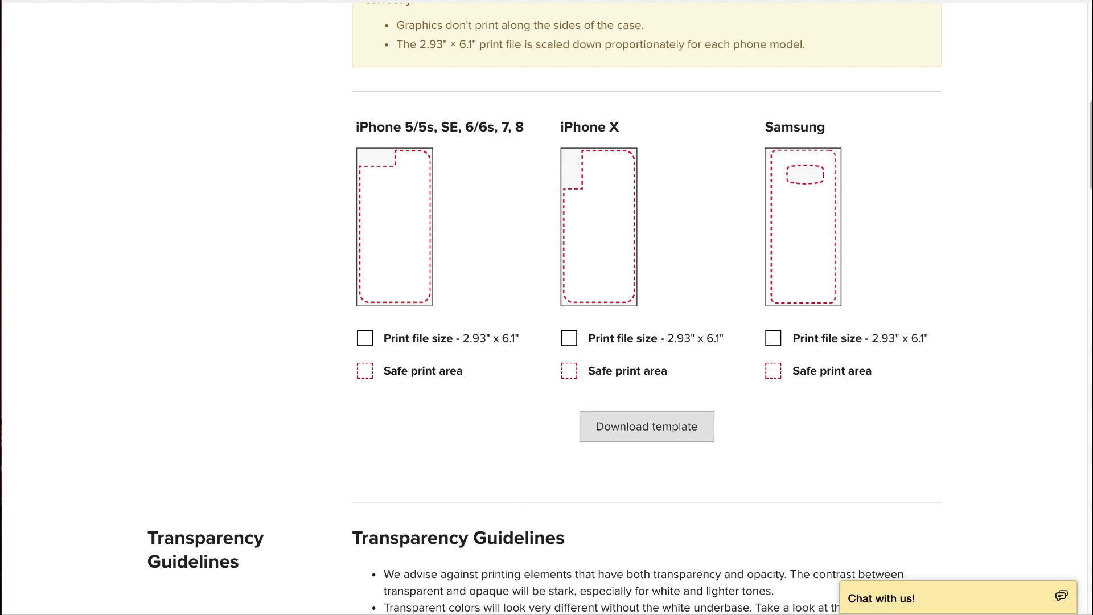
Step: Unzip Phone_Cases.zip and preview the phone case template PNGs with Quick Look
left_click(567, 152)
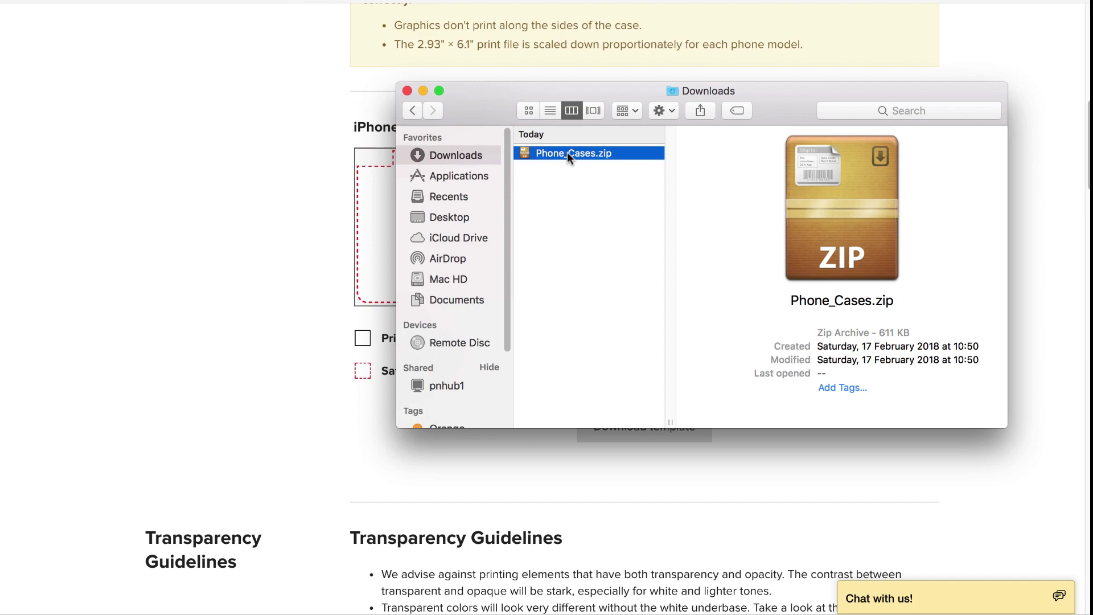
double_click(567, 152)
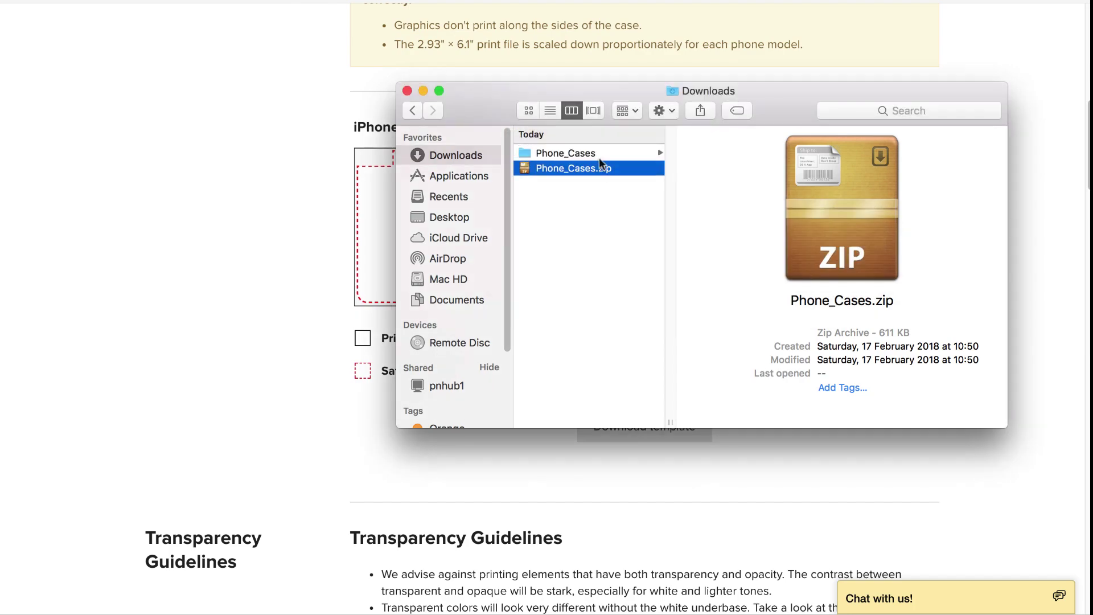
left_click(722, 155)
key("Down")
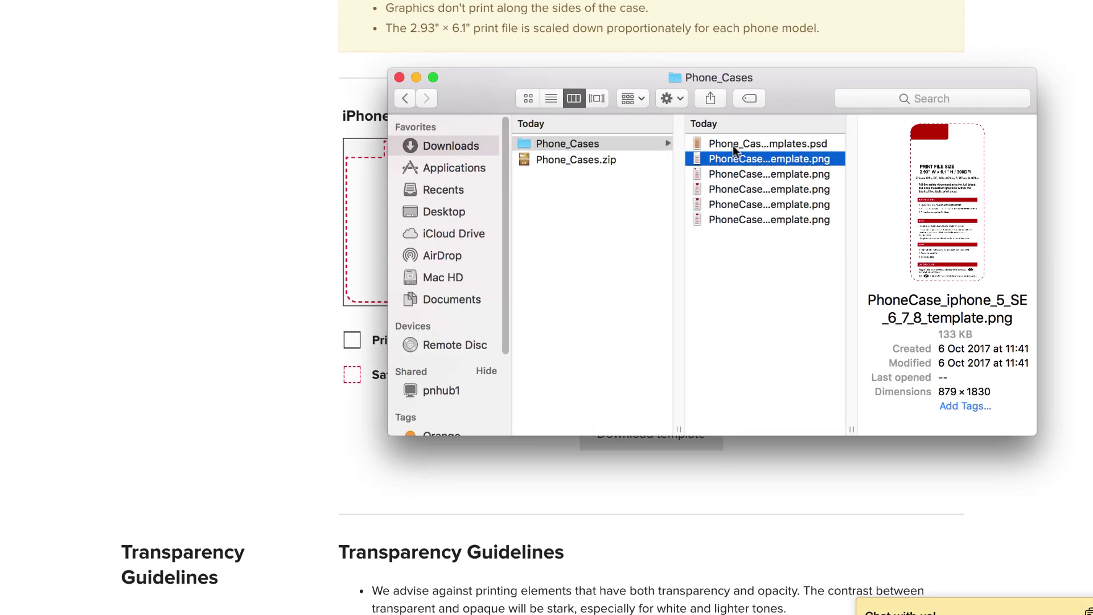
key("space")
key("Down")
key("Down")
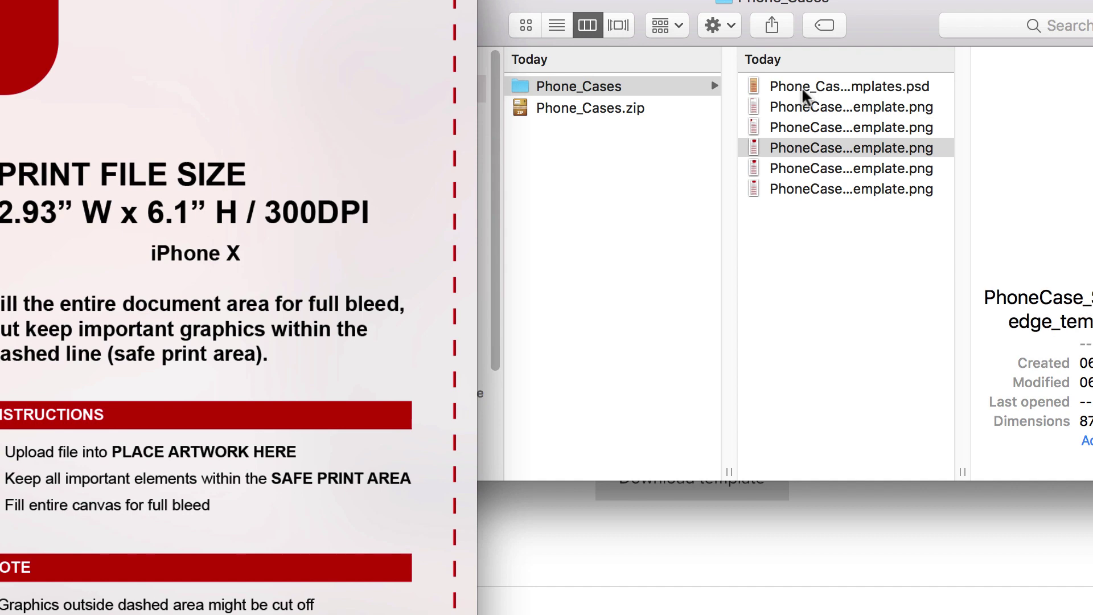
key("Down")
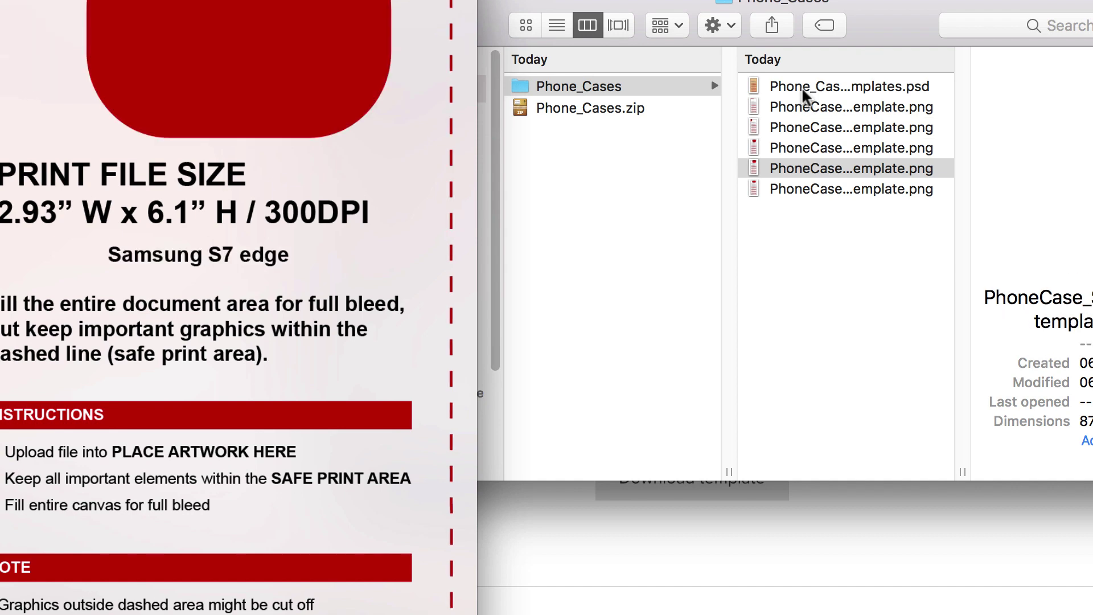
key("Up")
key("Up")
key("Up")
key("space")
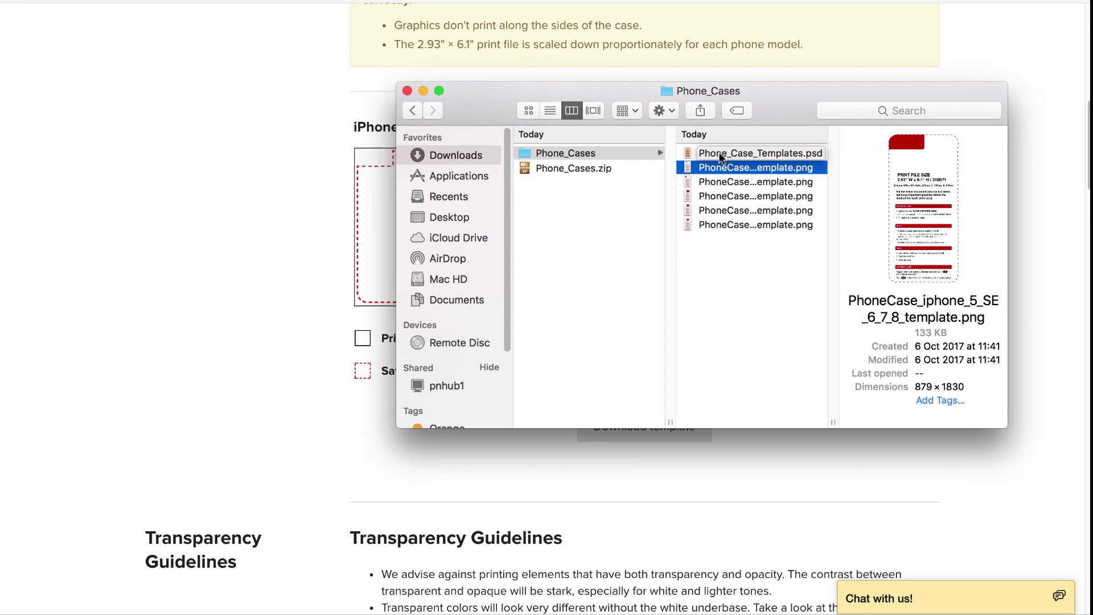
Step: Search Freepik for 'memphis' and open the Memphis style pattern design vector
left_click(228, 194)
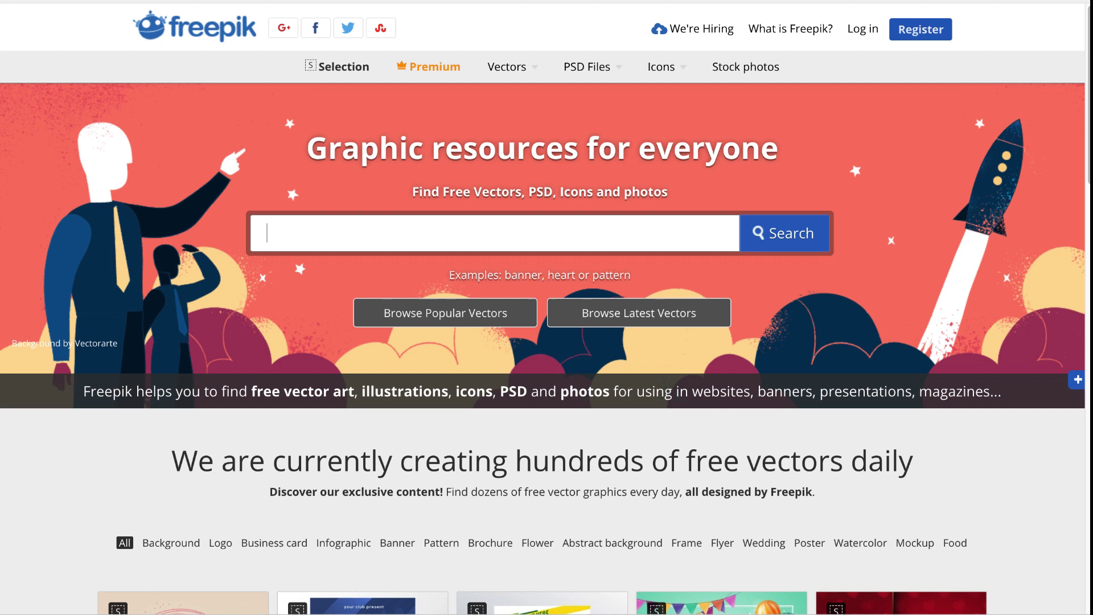
type("phis")
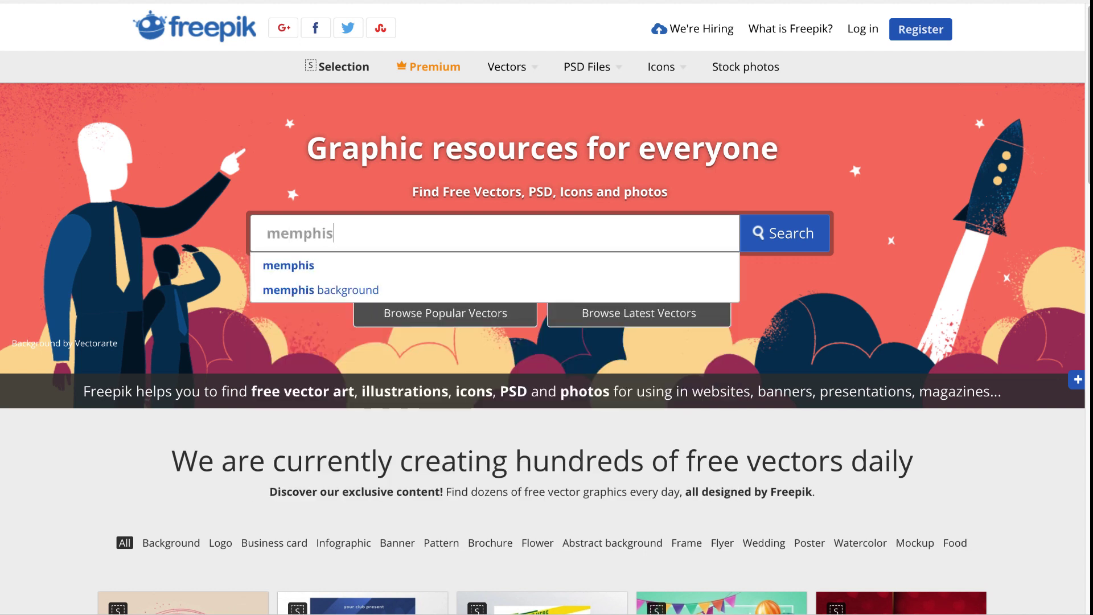
key("Return")
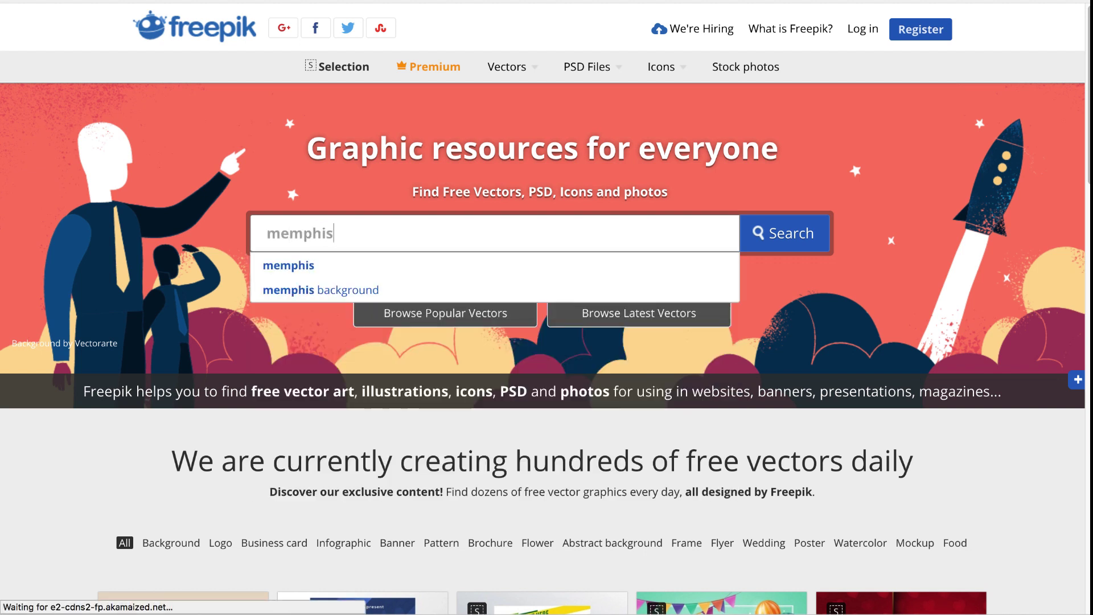
scroll(575, 163, "down", 5)
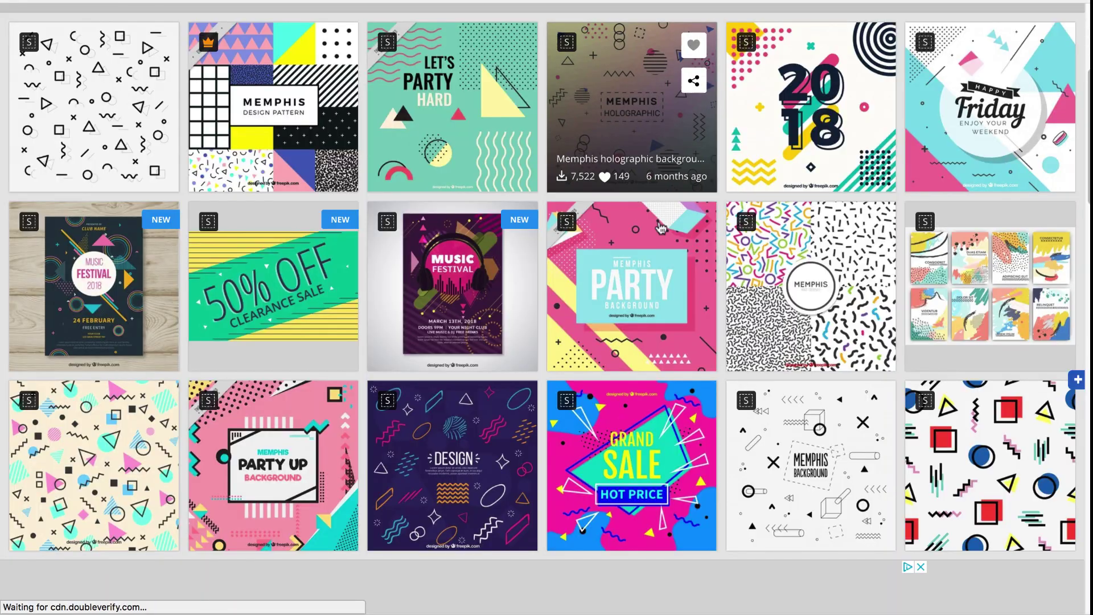
left_click(998, 446)
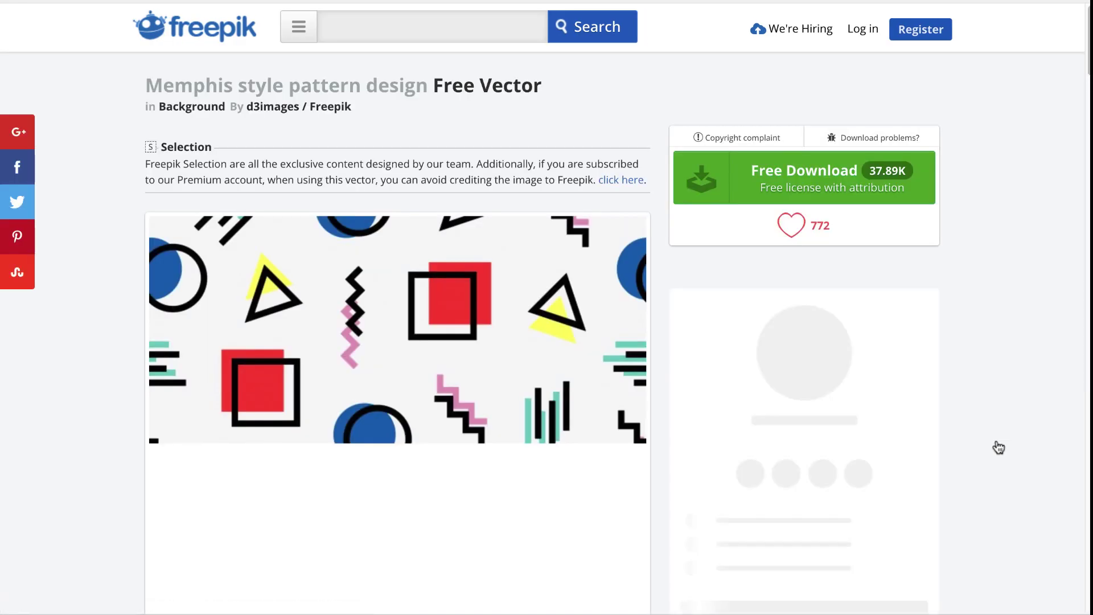
Step: Review the licence and attribution instructions, then download the pattern for free
scroll(427, 126, "down", 7)
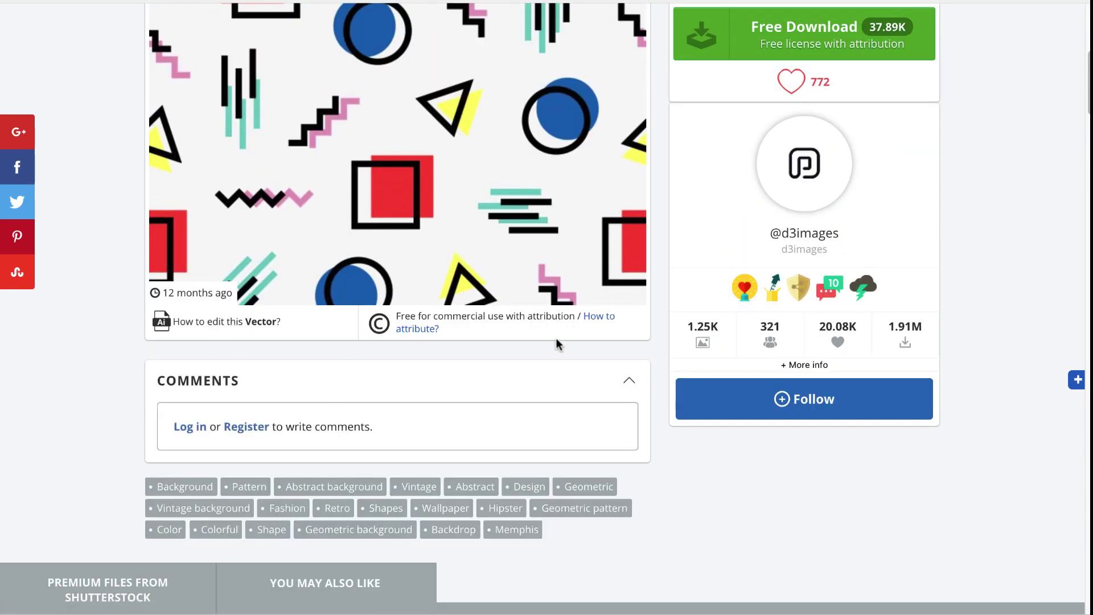
left_click_drag(396, 317, 572, 316)
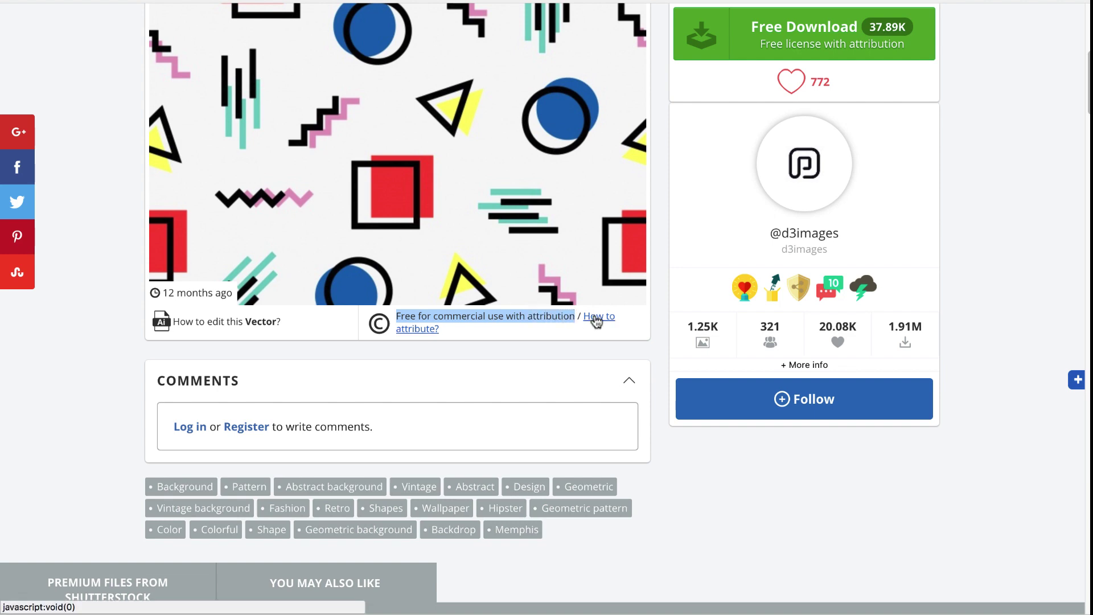
left_click(597, 322)
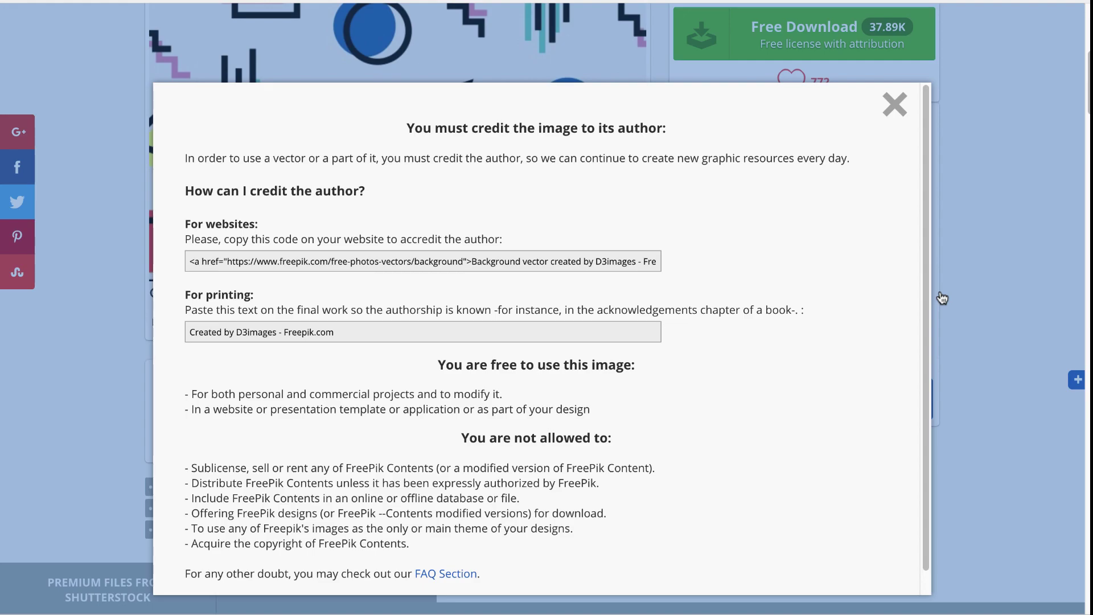
left_click(943, 298)
scroll(942, 298, "up", 5)
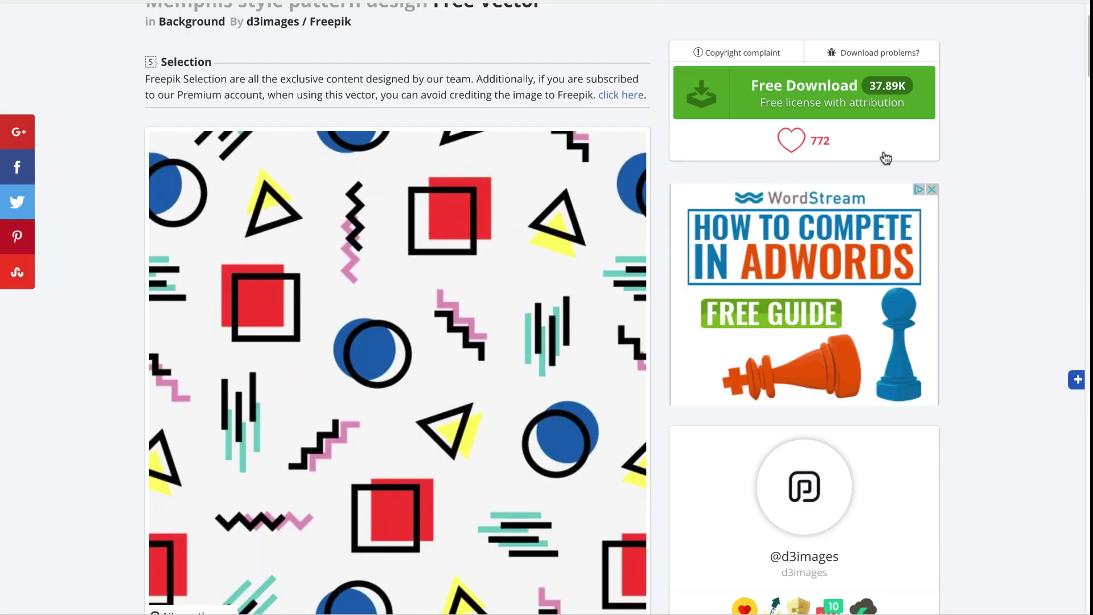
left_click(860, 101)
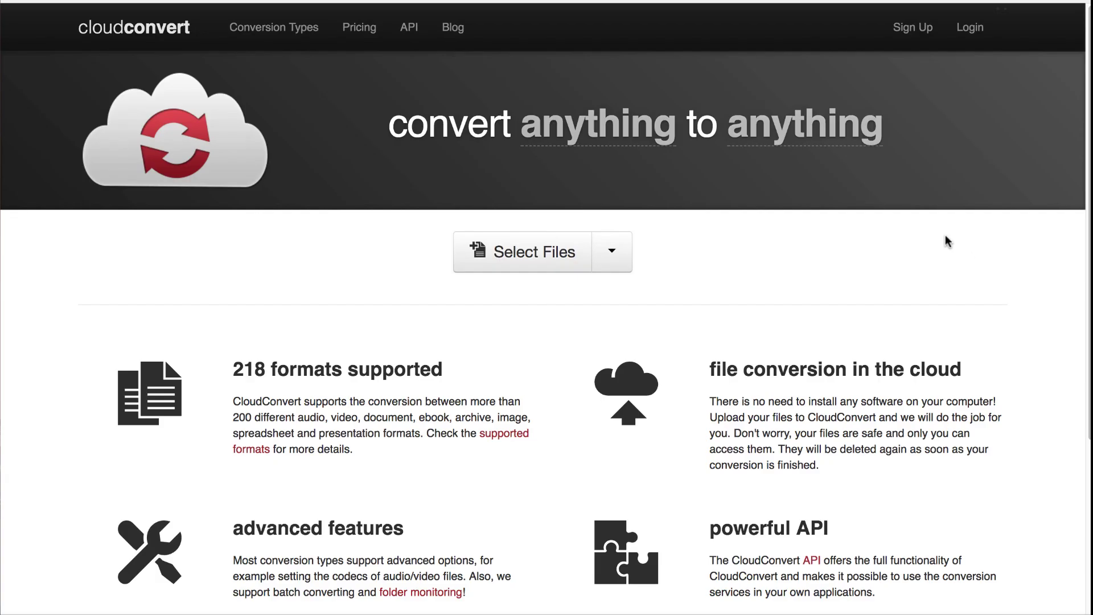
Step: Set CloudConvert to convert from eps to svg
left_click(621, 130)
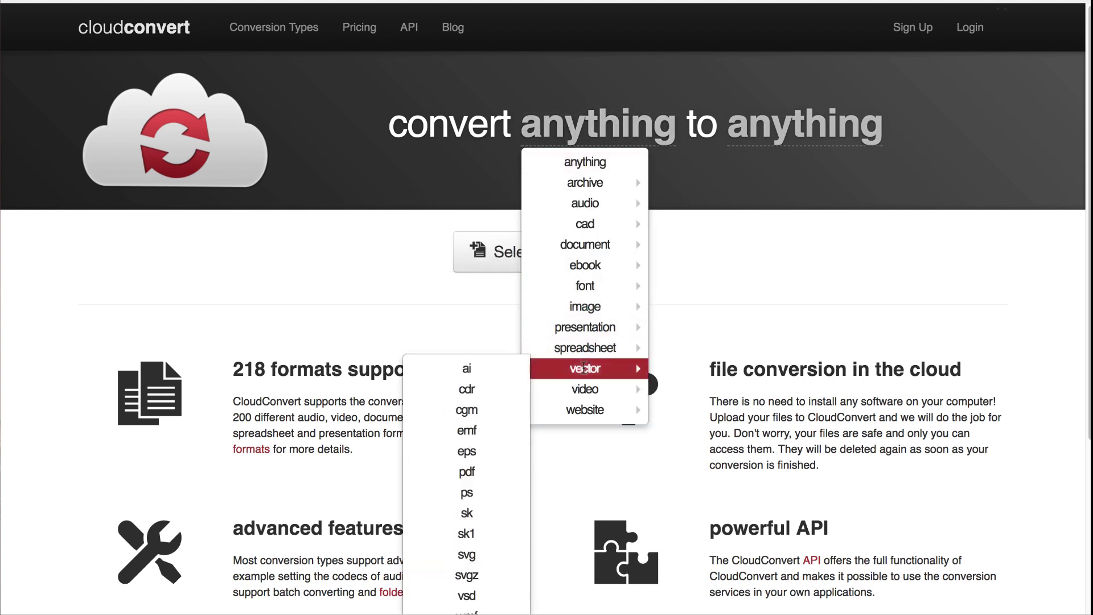
mouse_move(536, 386)
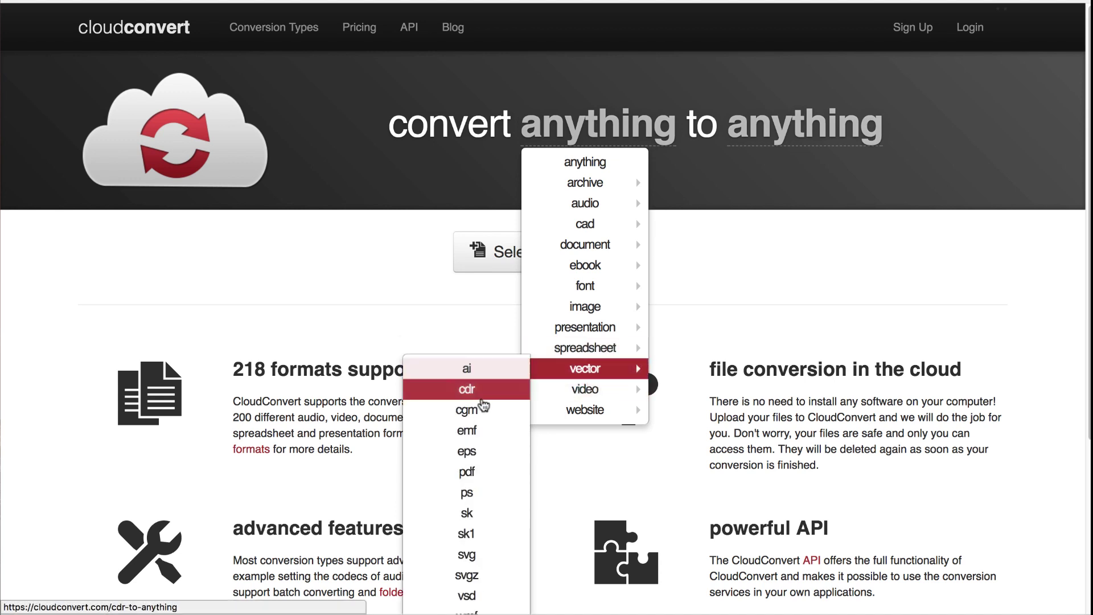
left_click(468, 453)
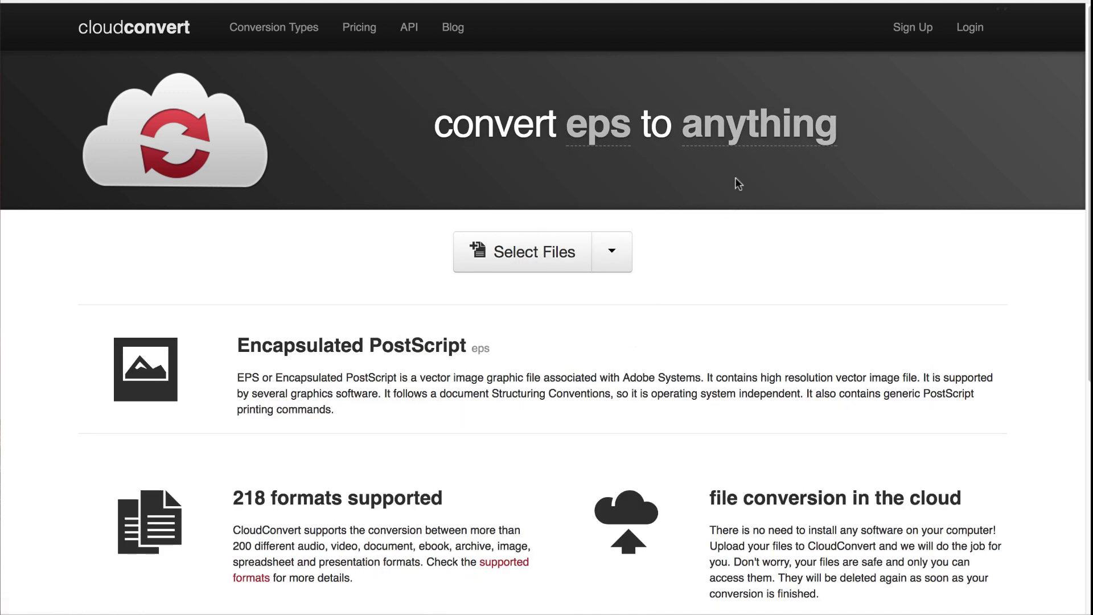
left_click(750, 128)
mouse_move(774, 227)
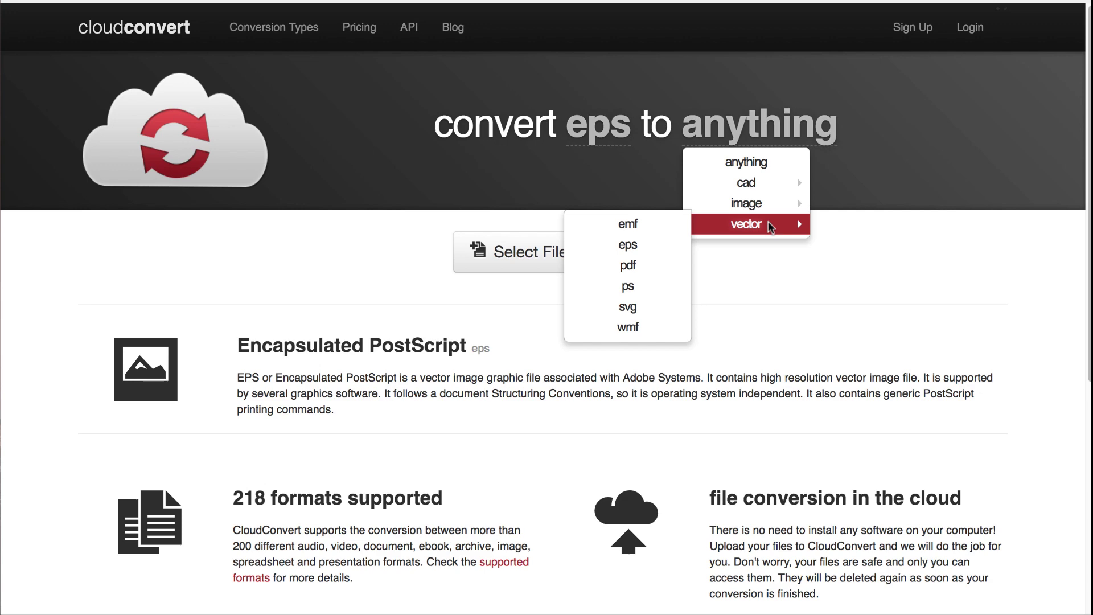
left_click(614, 307)
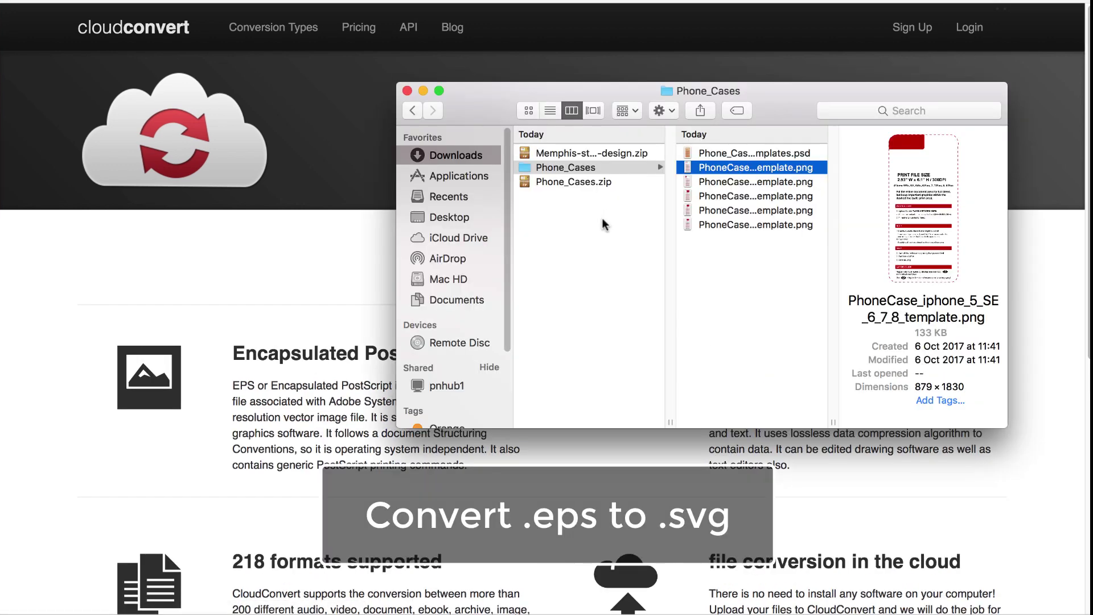
Step: Unzip the Memphis pattern download in Finder to locate OMEGGK1.eps
left_click(604, 224)
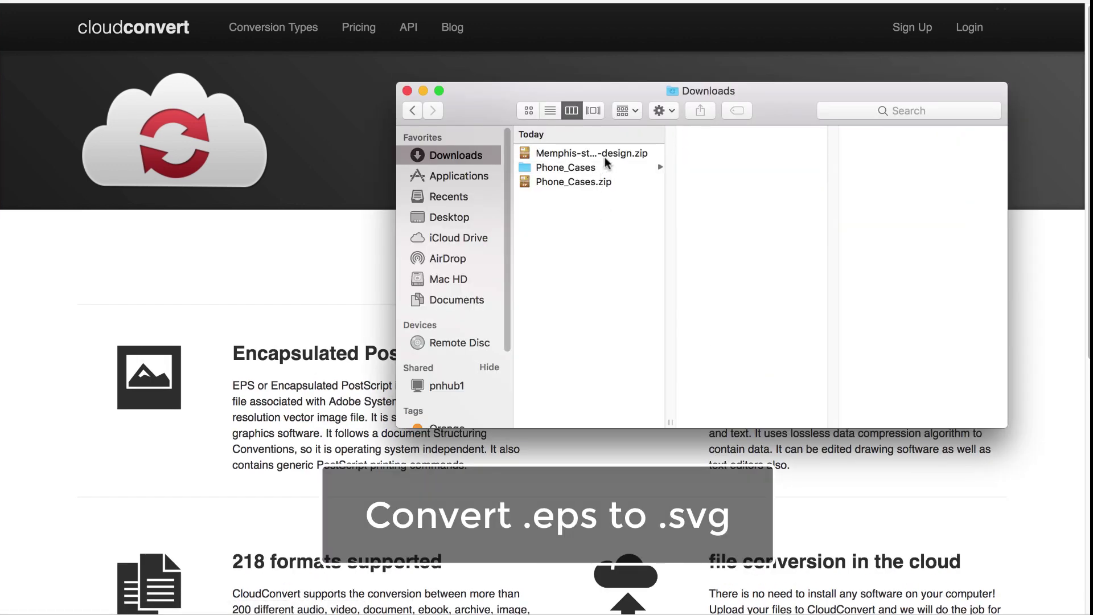
double_click(605, 159)
left_click(617, 154)
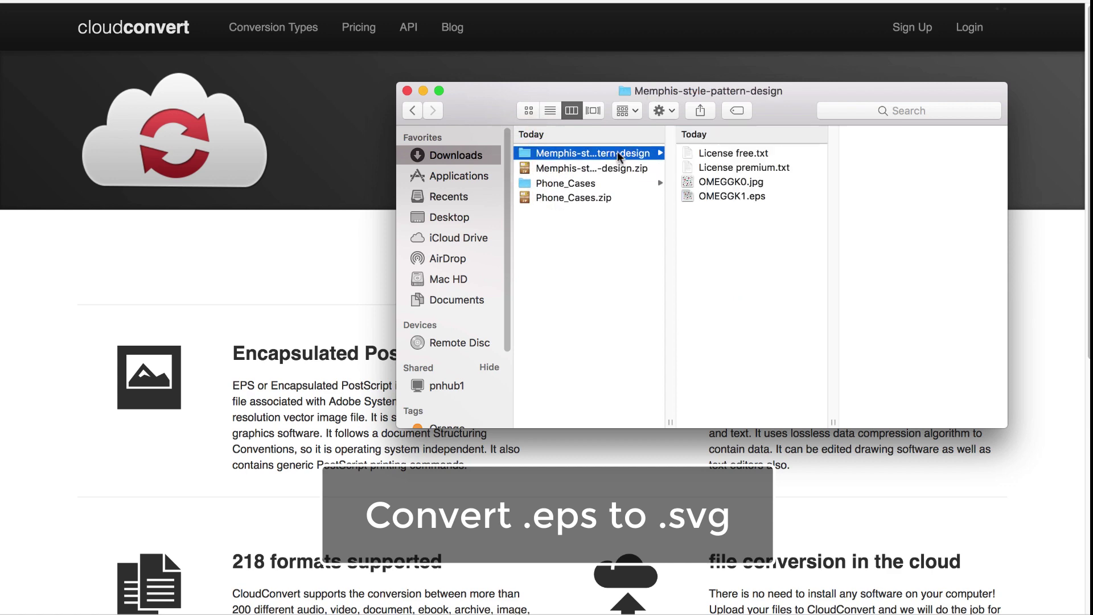
left_click(746, 194)
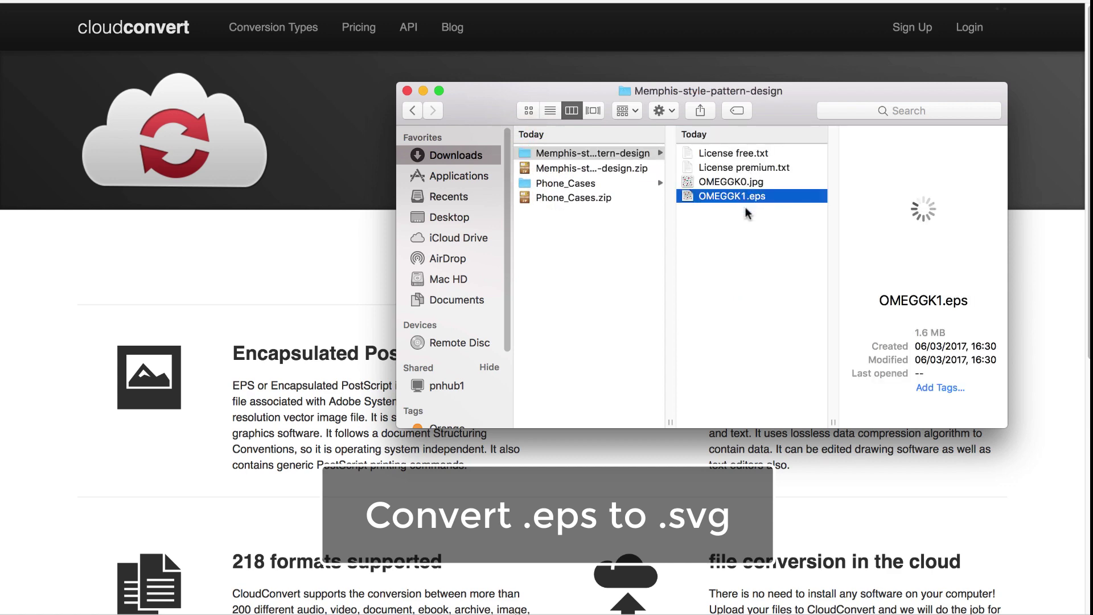
left_click(364, 251)
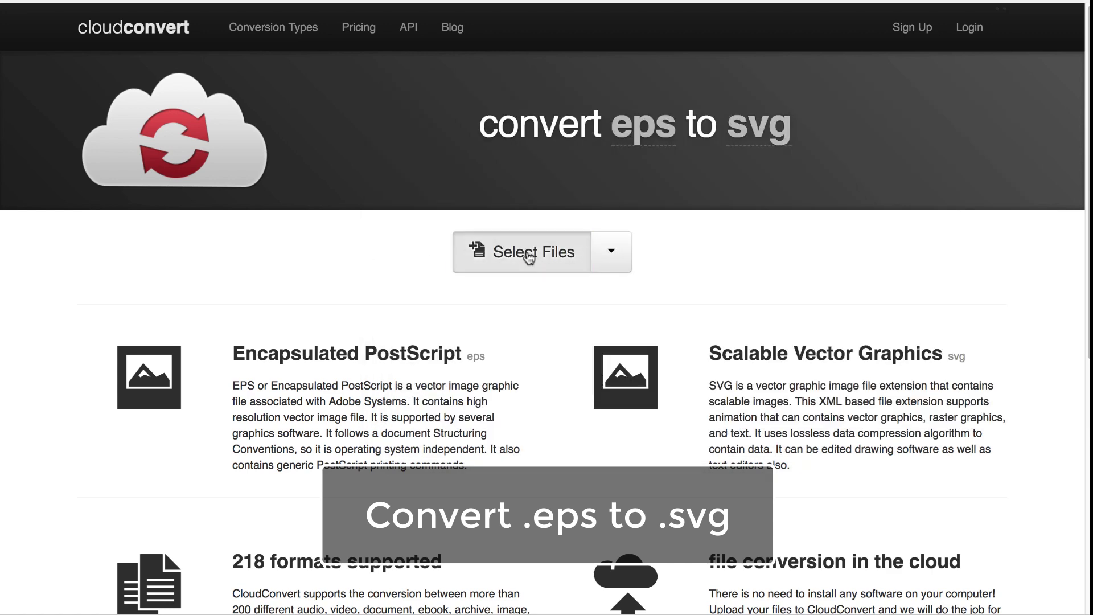
Step: Upload OMEGGK1.eps from the Memphis folder, convert it to SVG and download the result
left_click(501, 252)
left_click(493, 60)
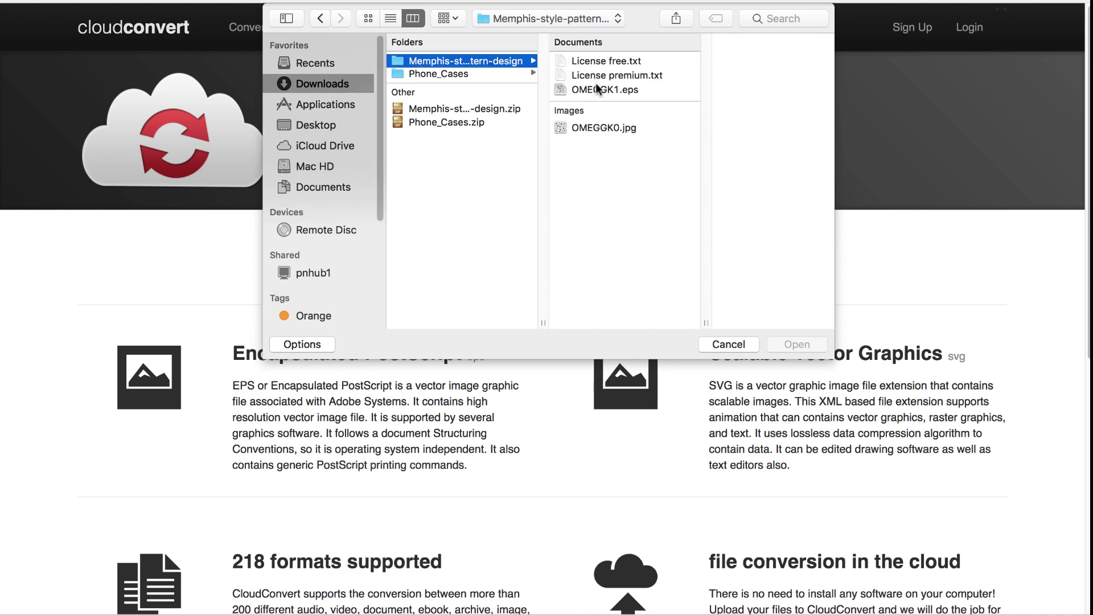
left_click(606, 89)
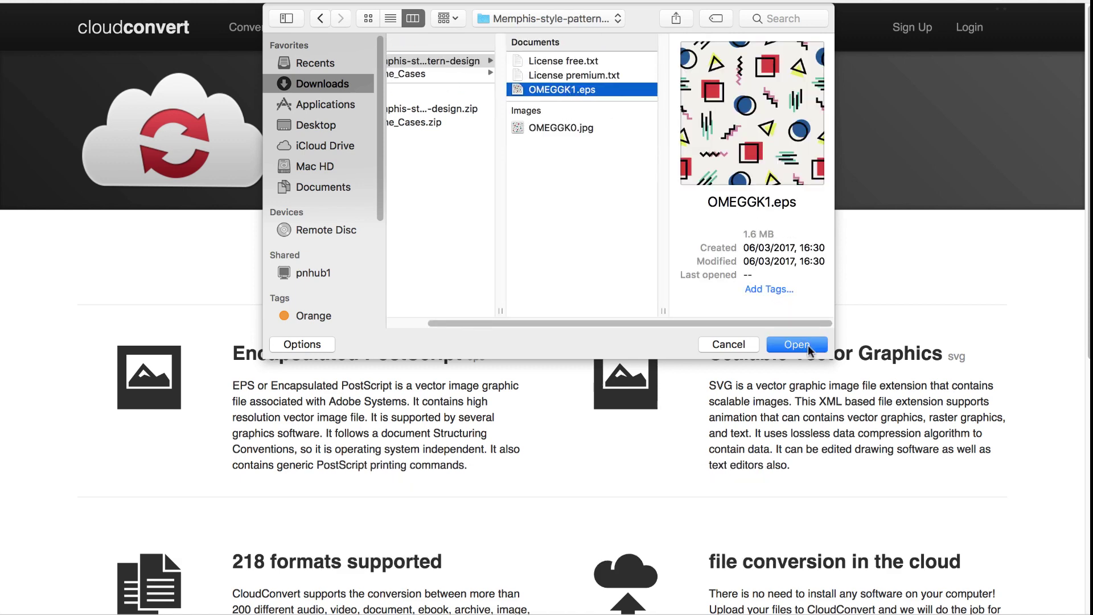
left_click(800, 345)
left_click(937, 585)
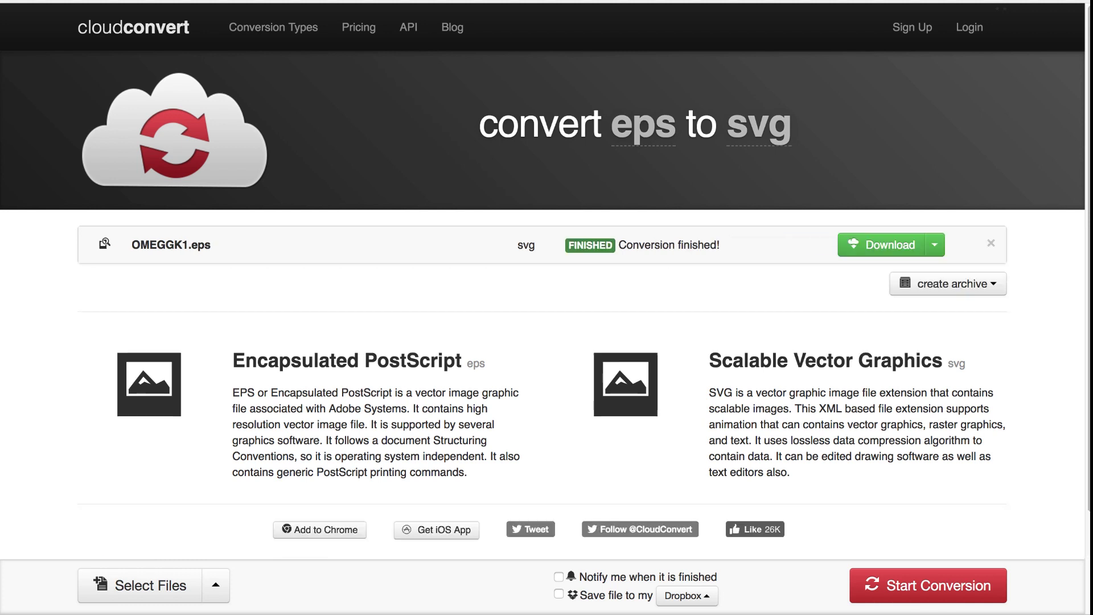
left_click(890, 253)
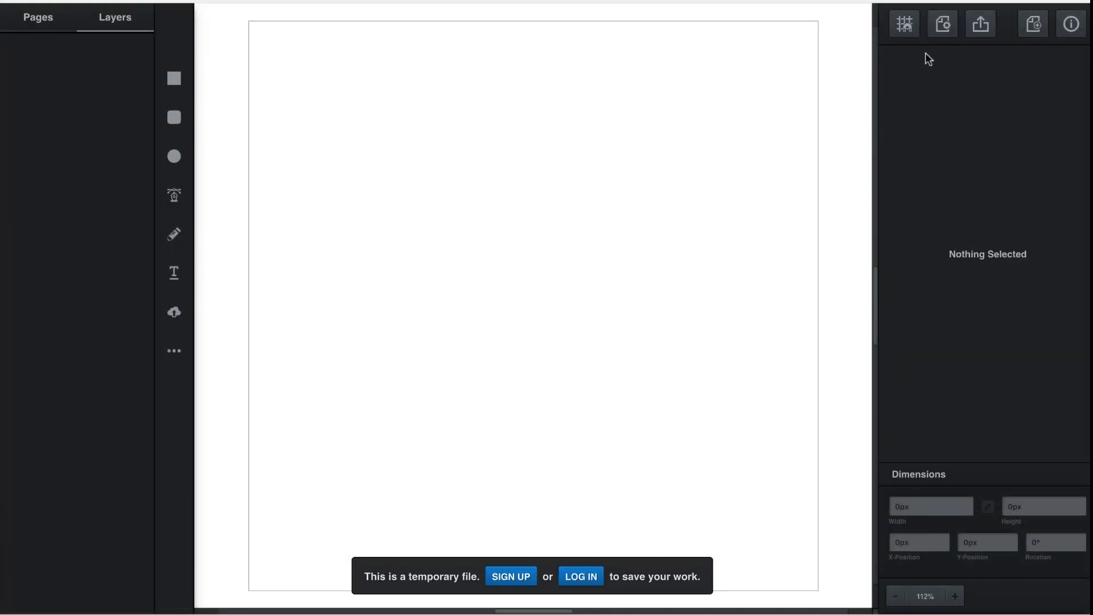
Step: Set the Vectr document units to inches in File Settings
left_click(942, 25)
left_click(938, 163)
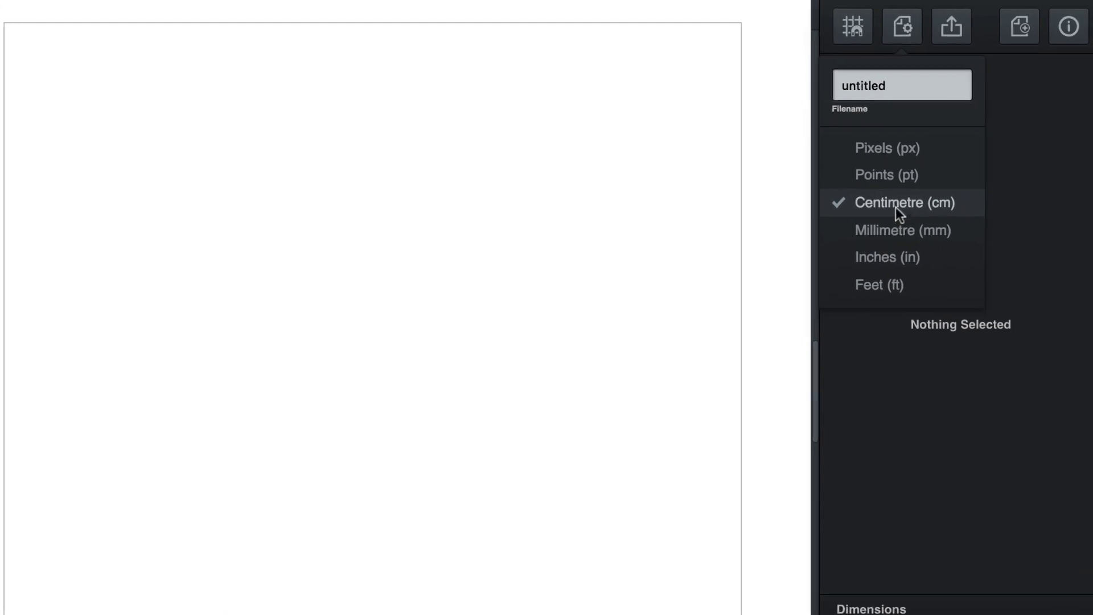
left_click(890, 259)
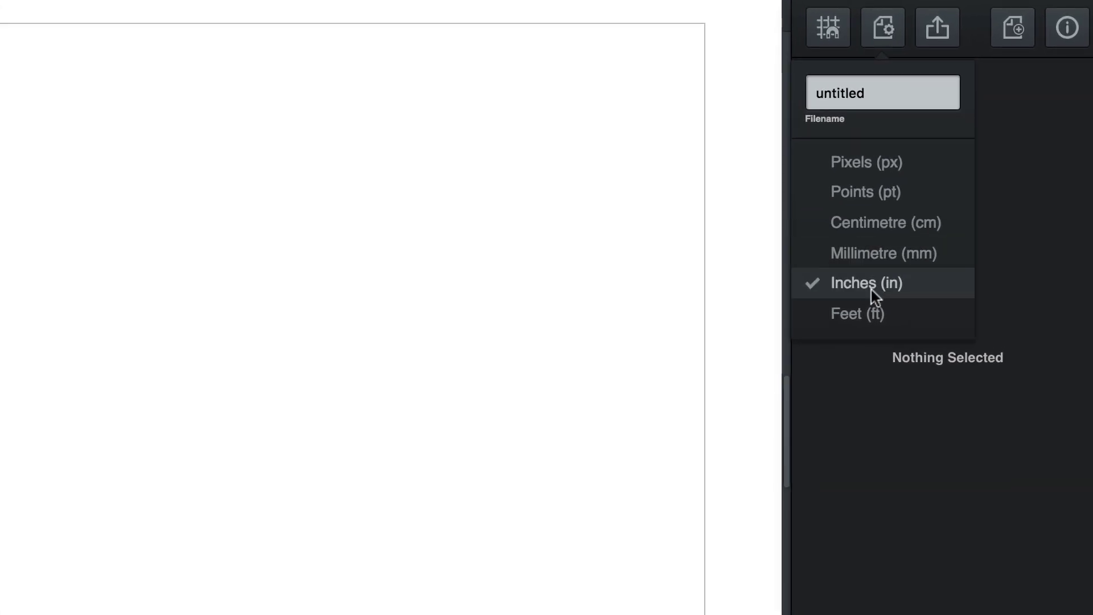
left_click(871, 289)
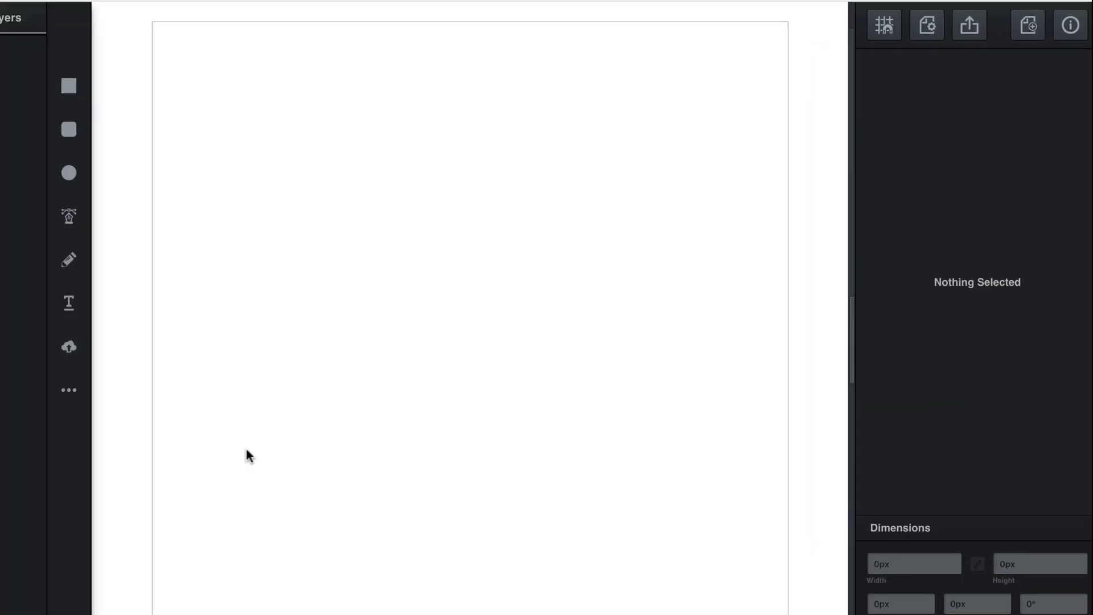
Step: Resize the page to 10in wide by 21in tall in Page Settings
left_click(38, 22)
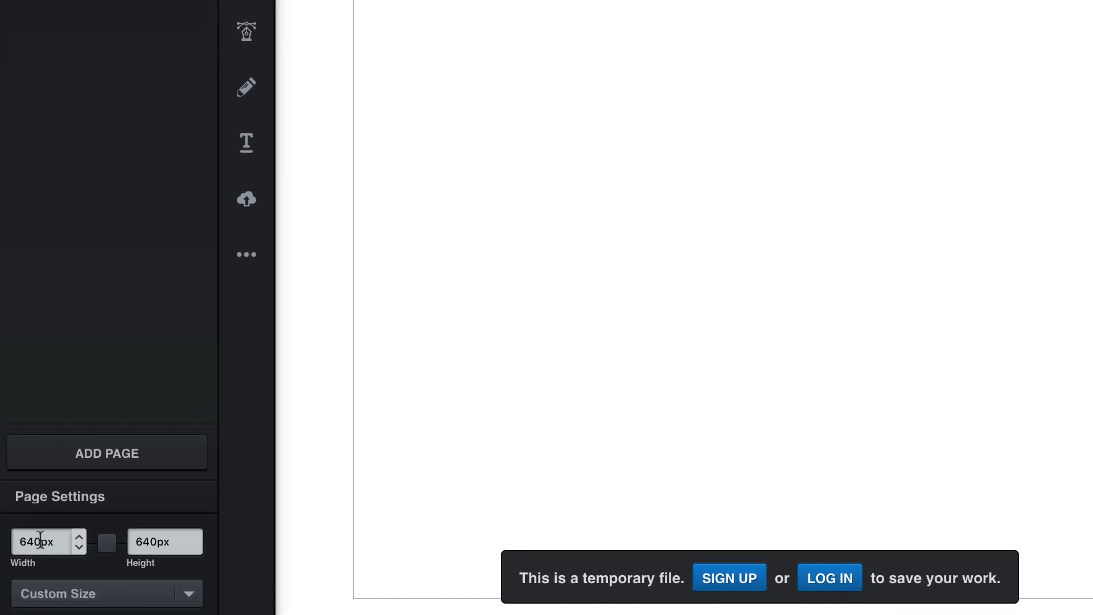
double_click(40, 539)
type("2.9in")
key("Left")
key("Left")
type(".9")
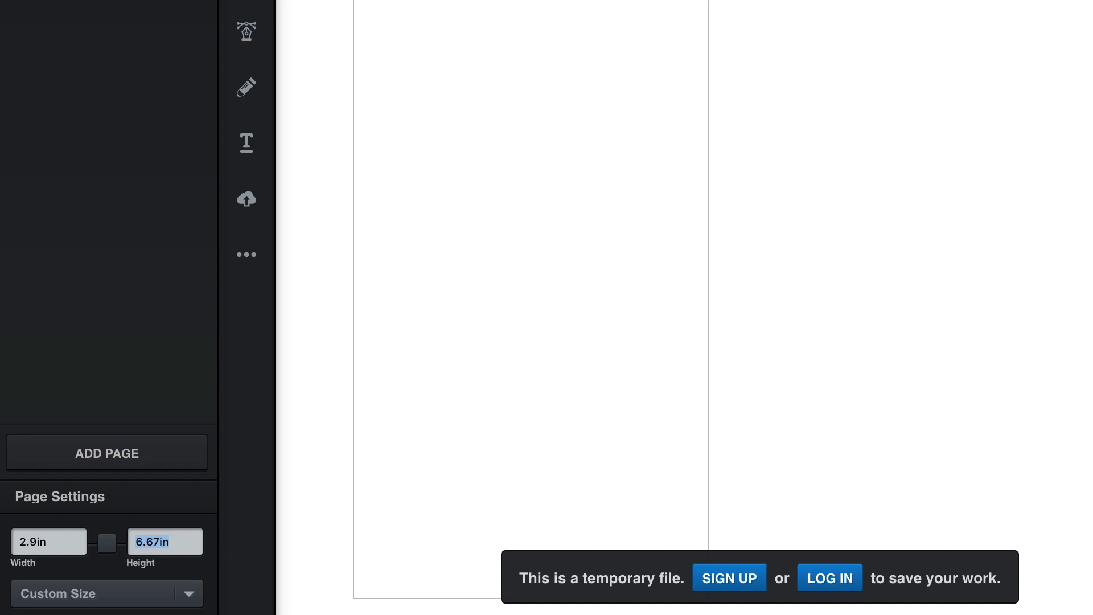
type("6in")
key("Left")
key("Left")
type(".1")
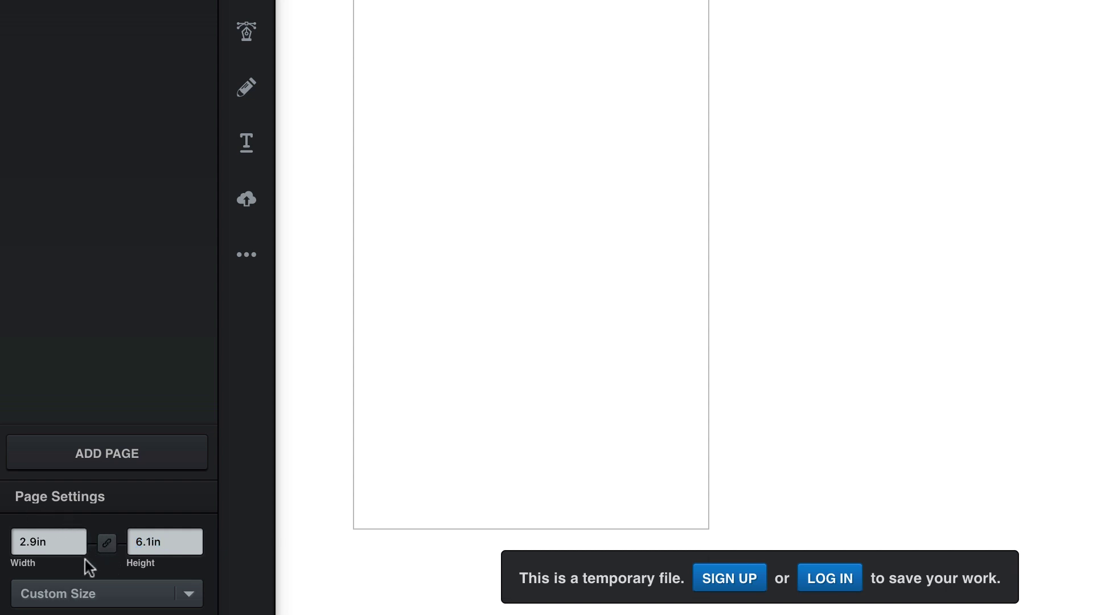
left_click(15, 542)
type("10")
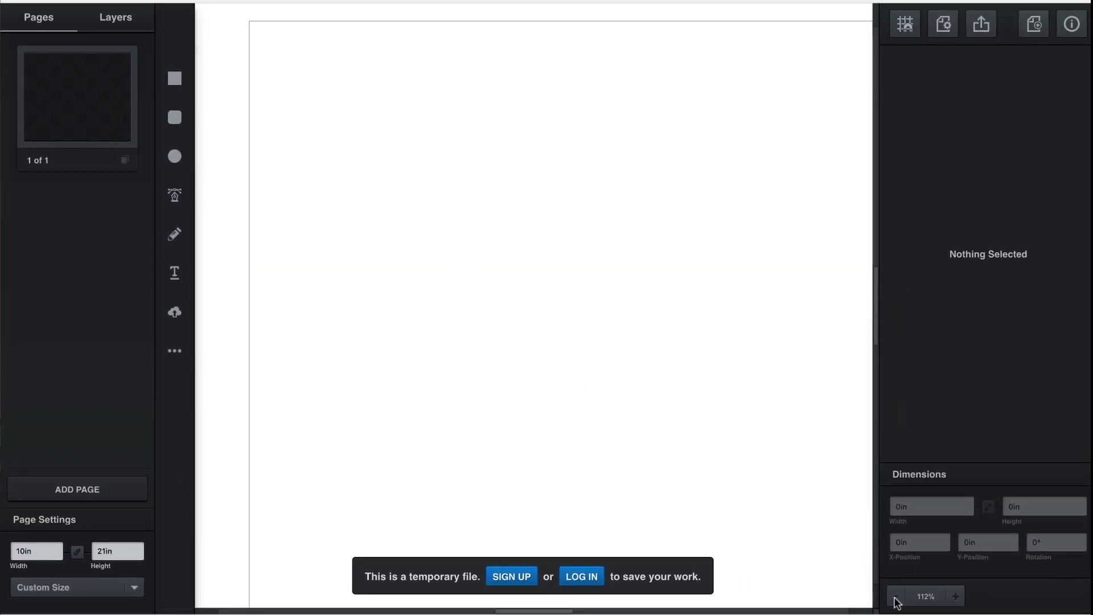
left_click(895, 597)
left_click(895, 597)
left_click(895, 597)
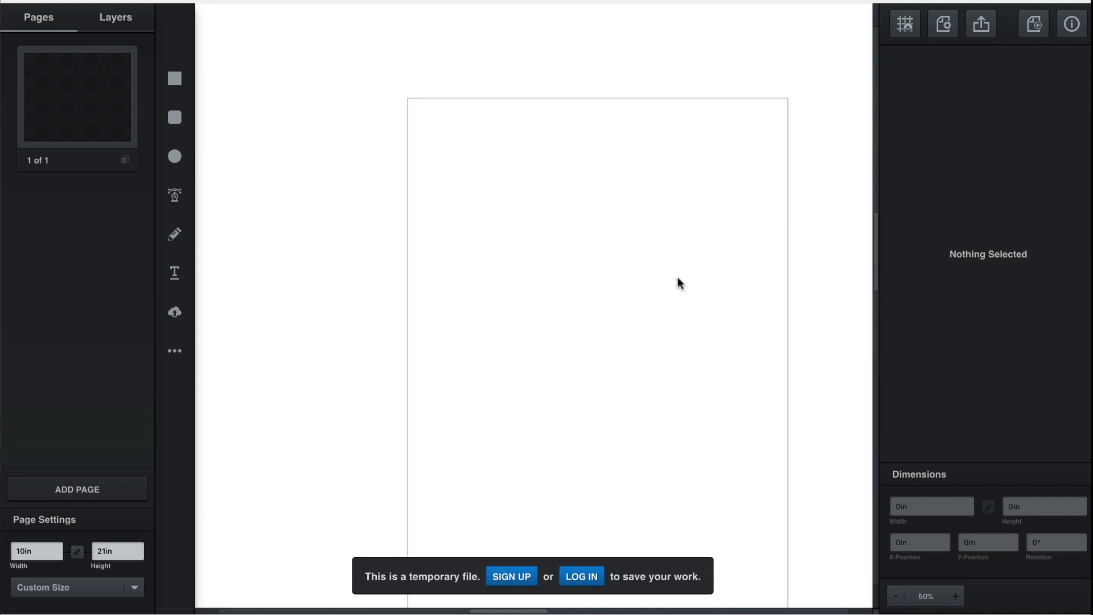
left_click(903, 595)
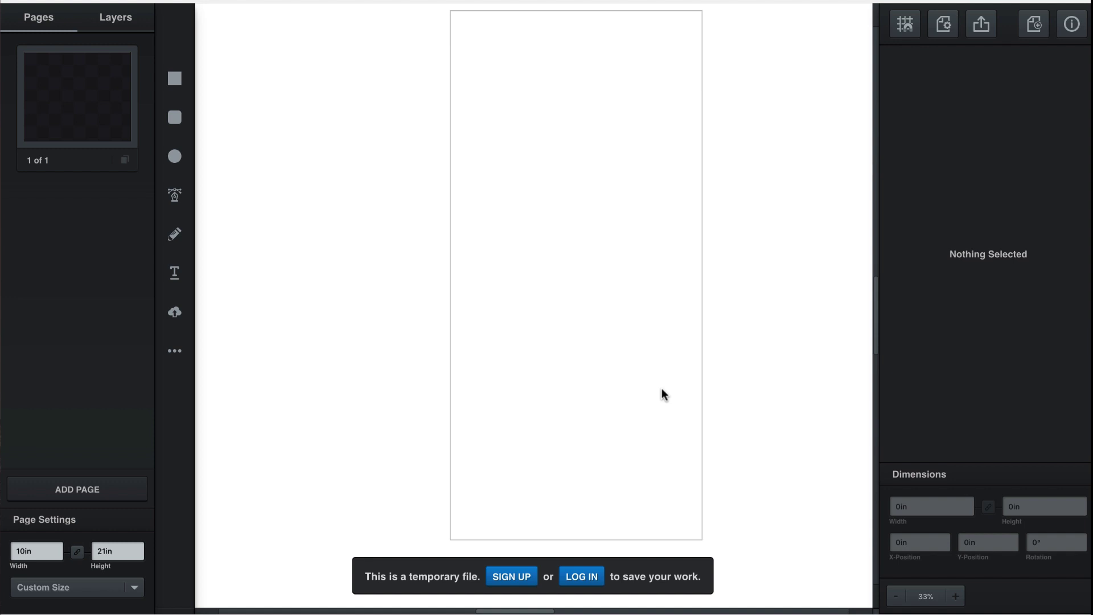
Step: Place the iPhone 5/SE/6/7/8 template PNG at the page top, enlarged to fill it
key("super+Tab")
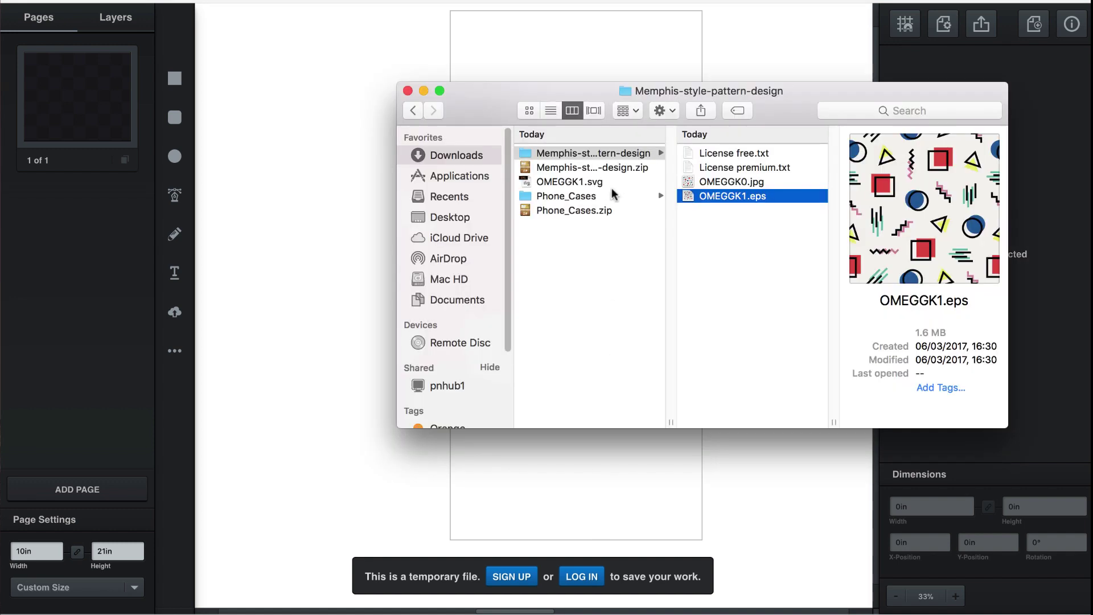
left_click(598, 196)
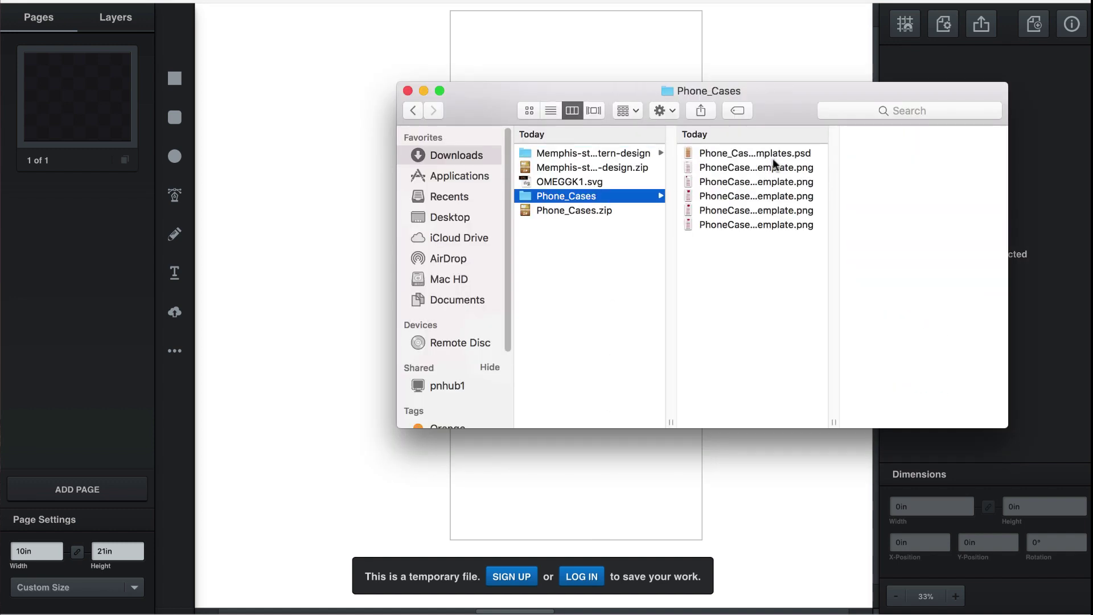
left_click(773, 166)
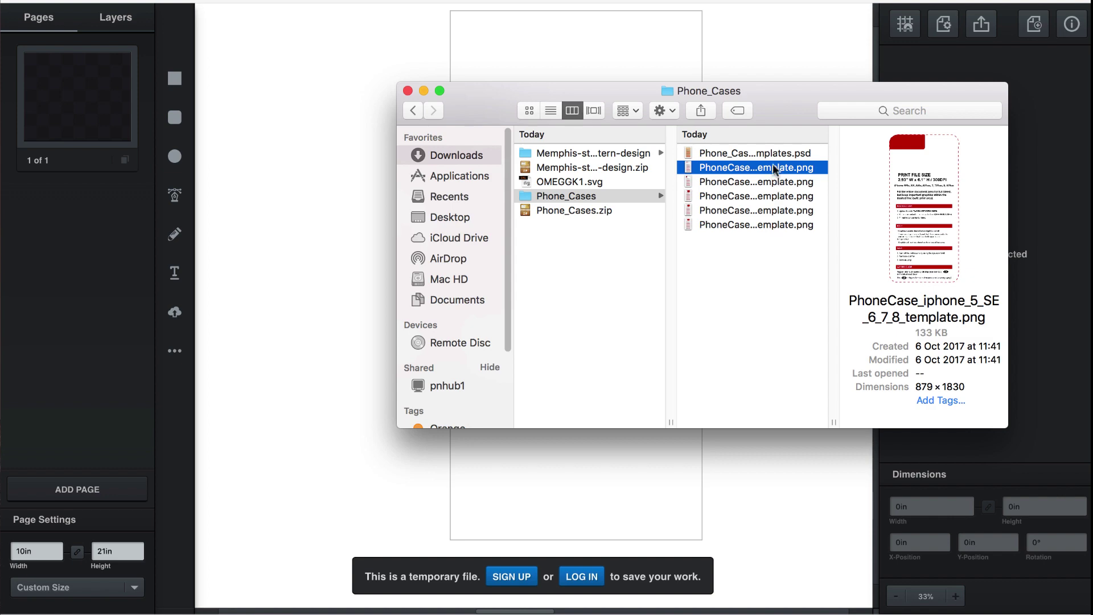
left_click_drag(773, 167, 337, 309)
left_click_drag(581, 374, 613, 322)
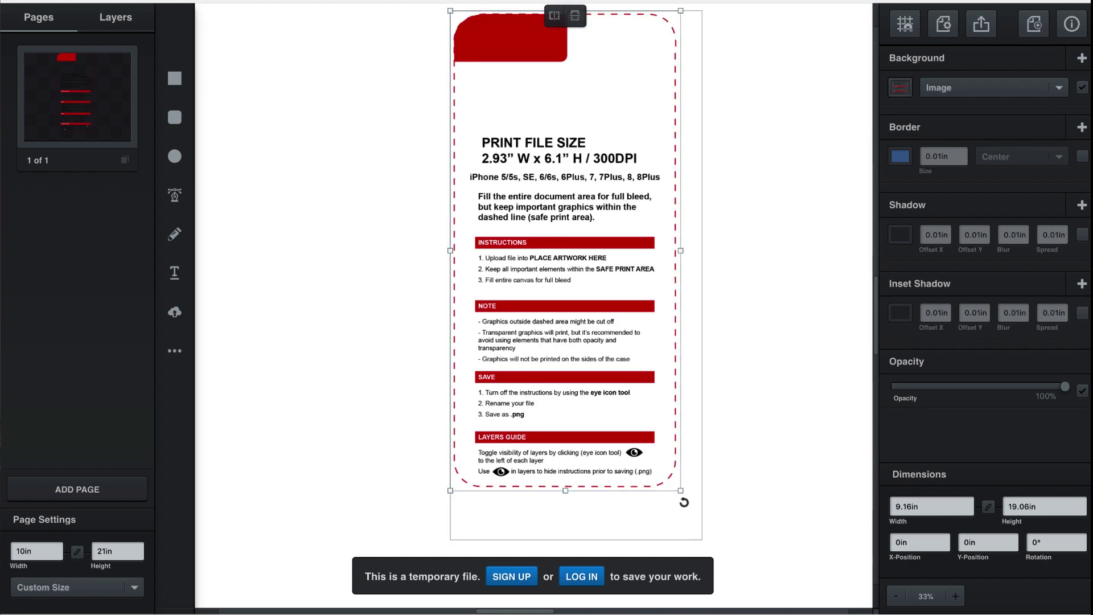
left_click_drag(682, 493, 705, 535)
left_click(675, 294)
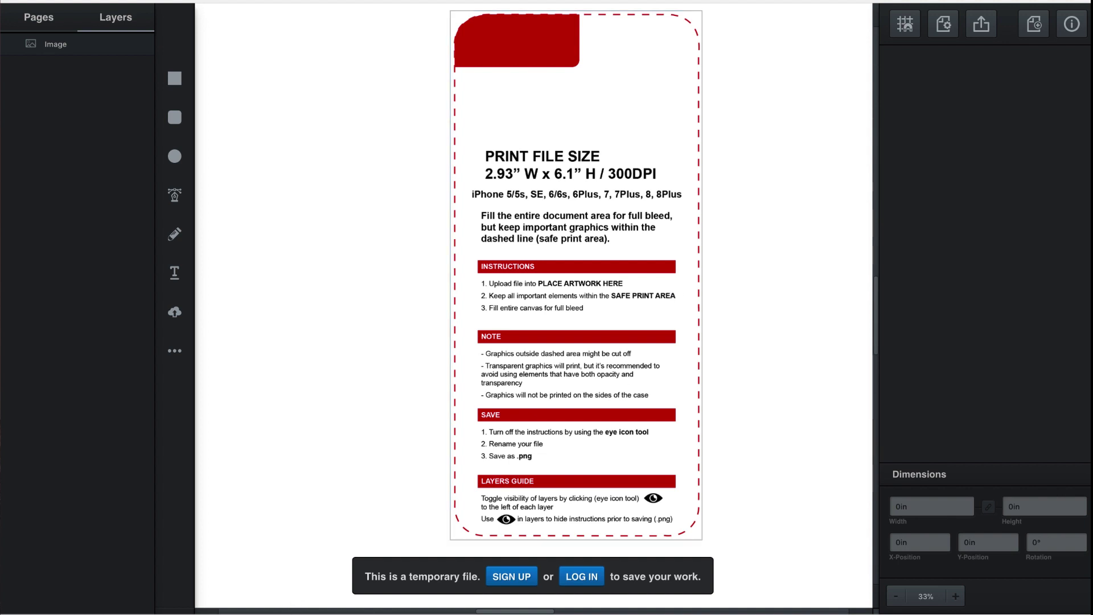
Step: Drop the converted OMEGGK1.svg pattern from Downloads onto the page
key("super+Tab")
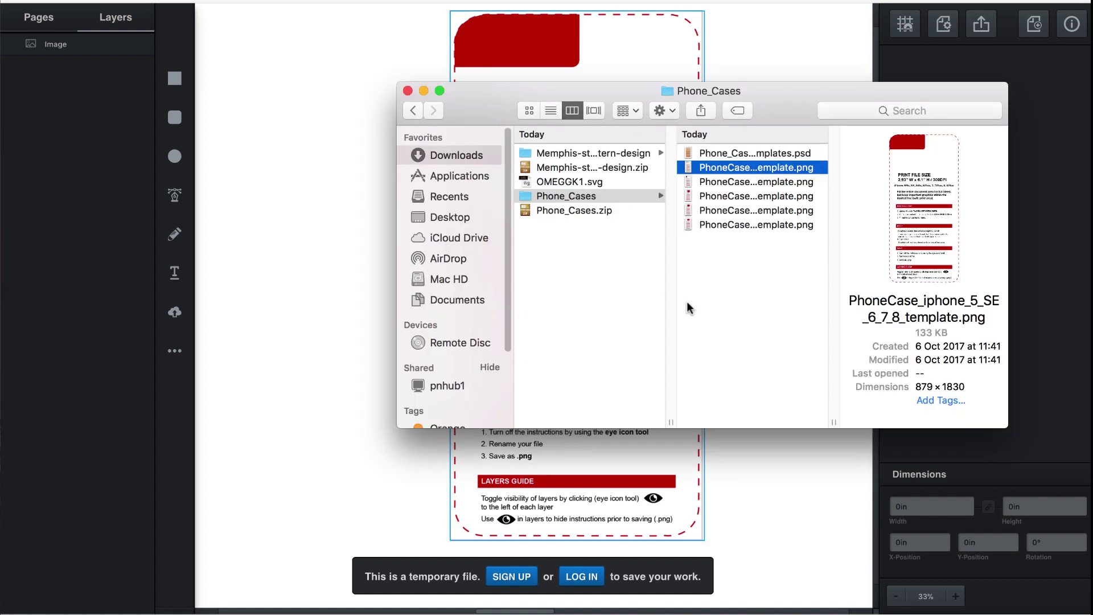
left_click(608, 246)
left_click(572, 182)
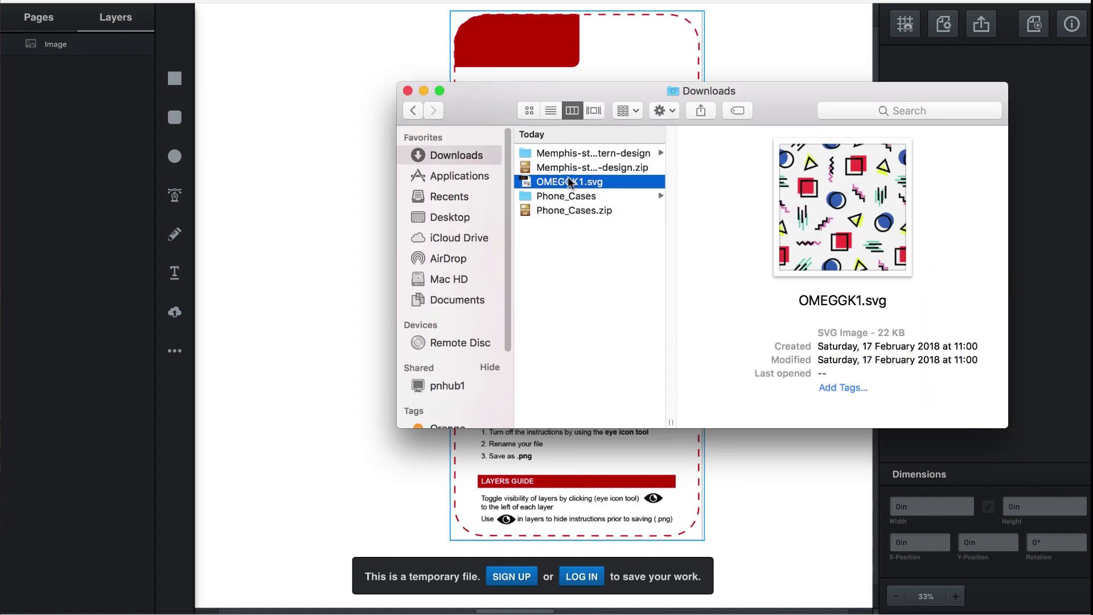
left_click_drag(565, 180, 319, 318)
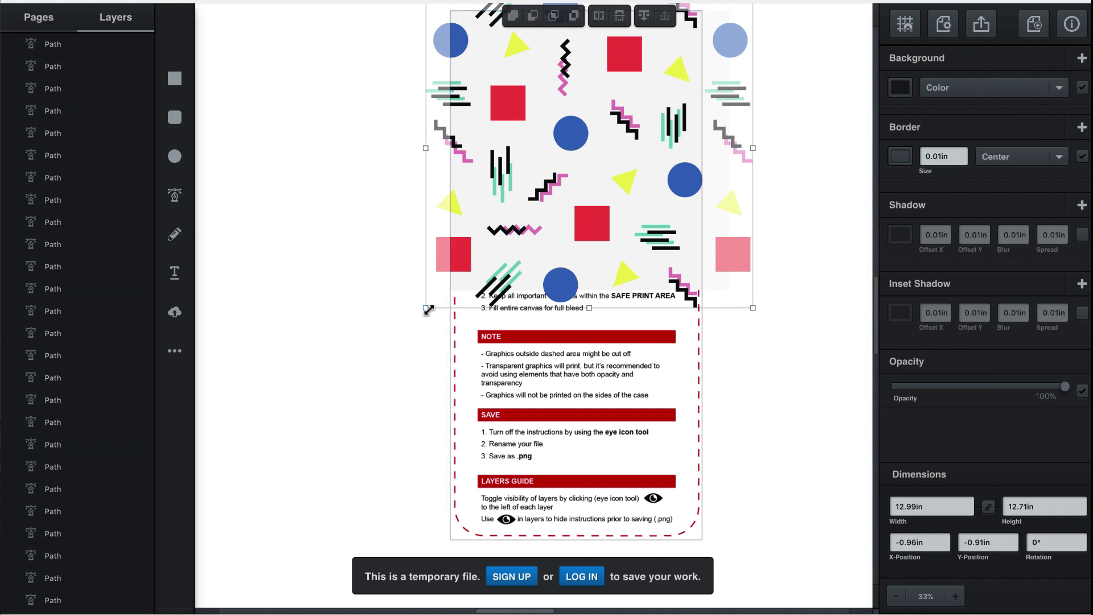
Step: Scale the pattern to about 23.04in by 23.96in over the case, then select its shapes
left_click_drag(429, 310, 292, 499)
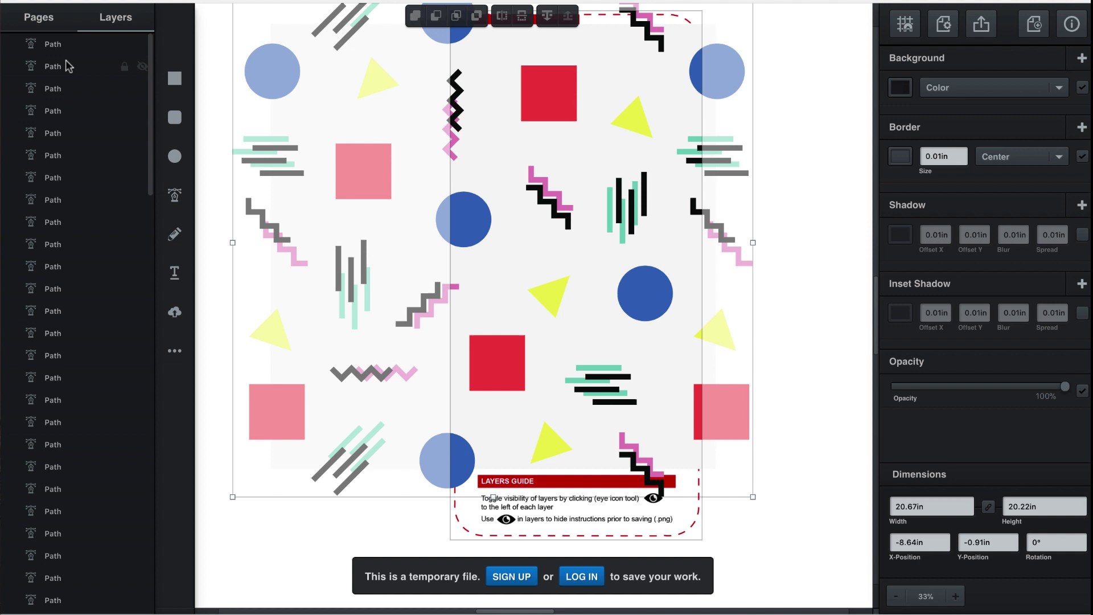
scroll(80, 86, "down", 10)
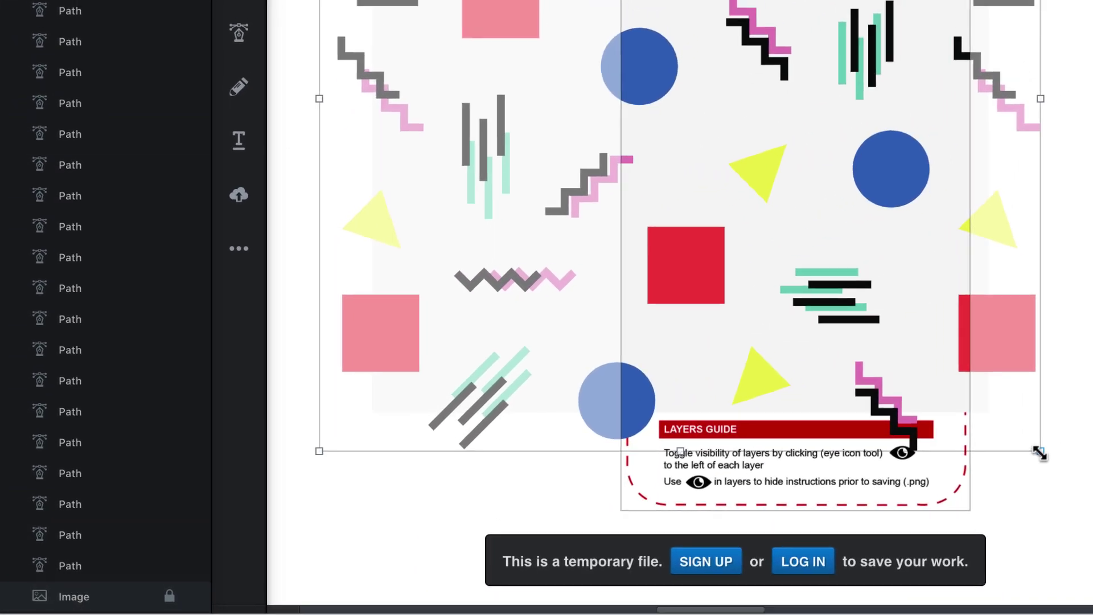
left_click_drag(1040, 452, 1085, 472)
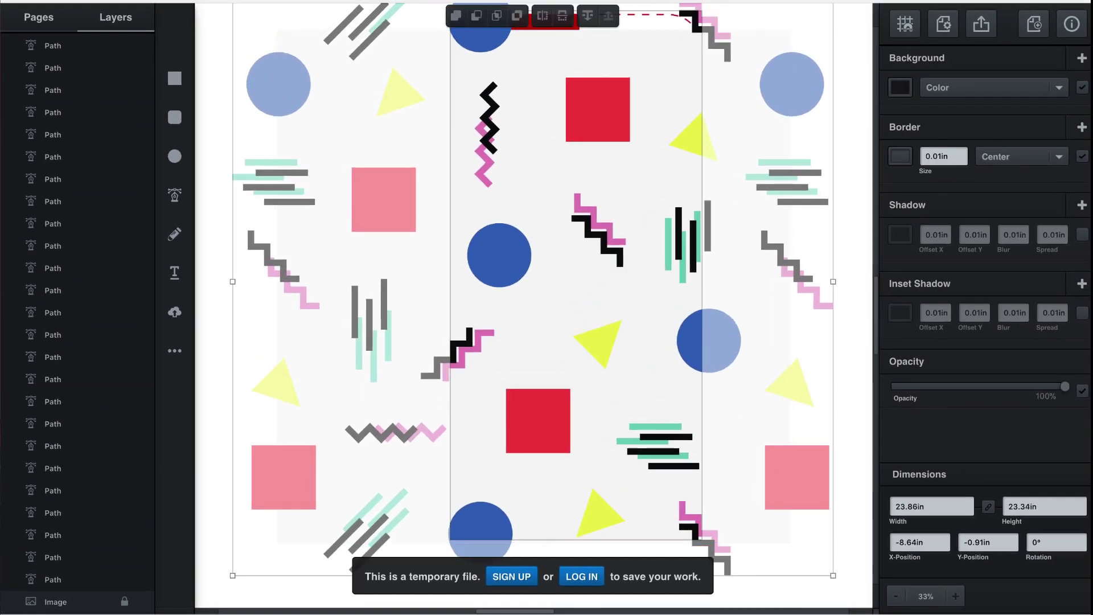
left_click(898, 596)
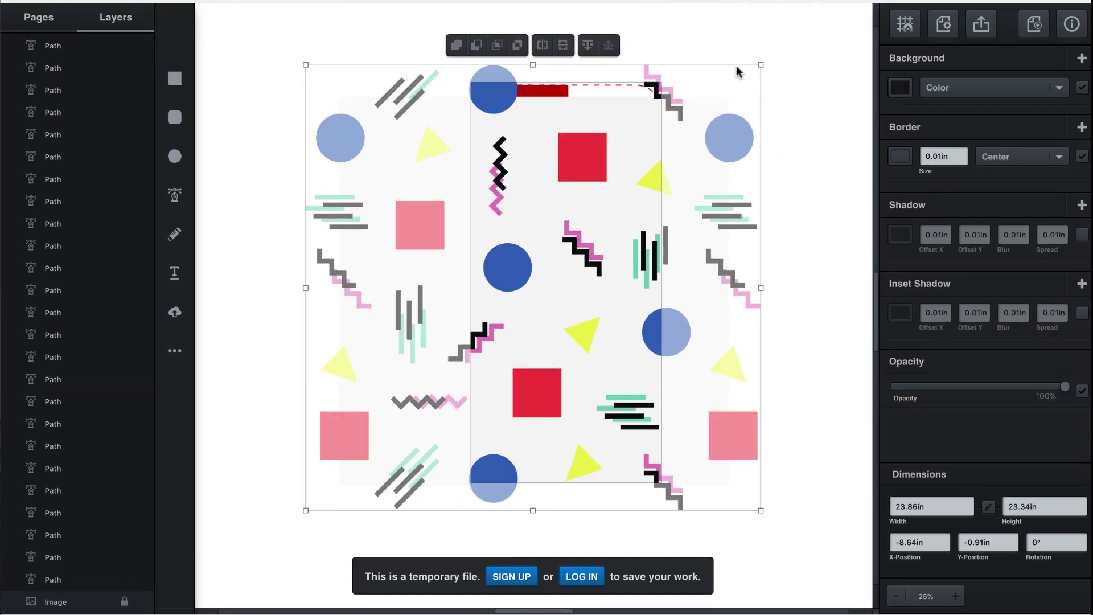
left_click_drag(758, 68, 773, 46)
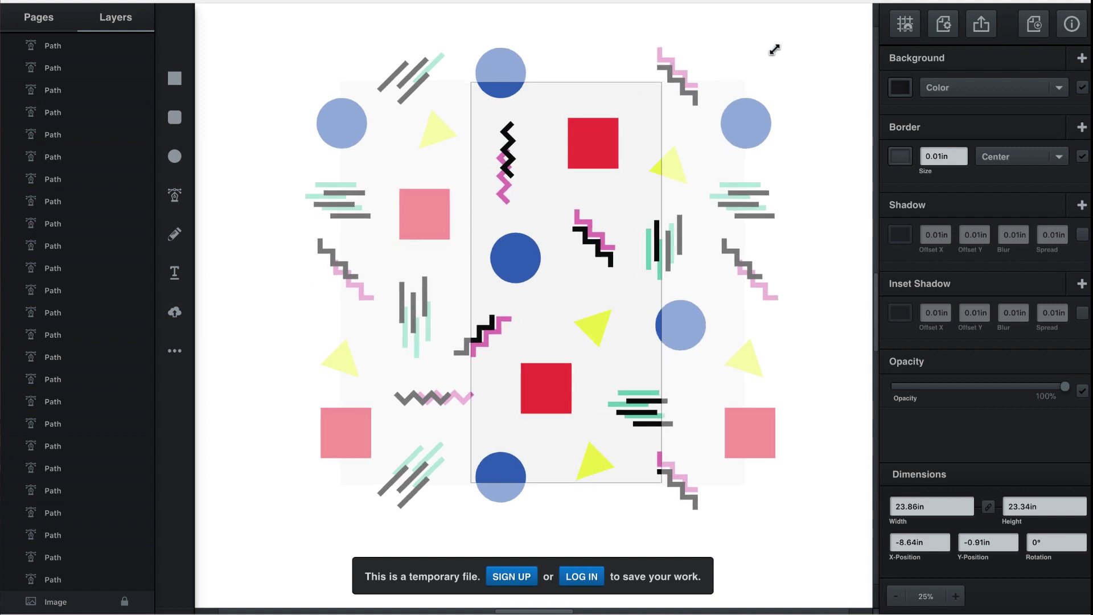
left_click(275, 59)
left_click_drag(268, 5, 448, 534)
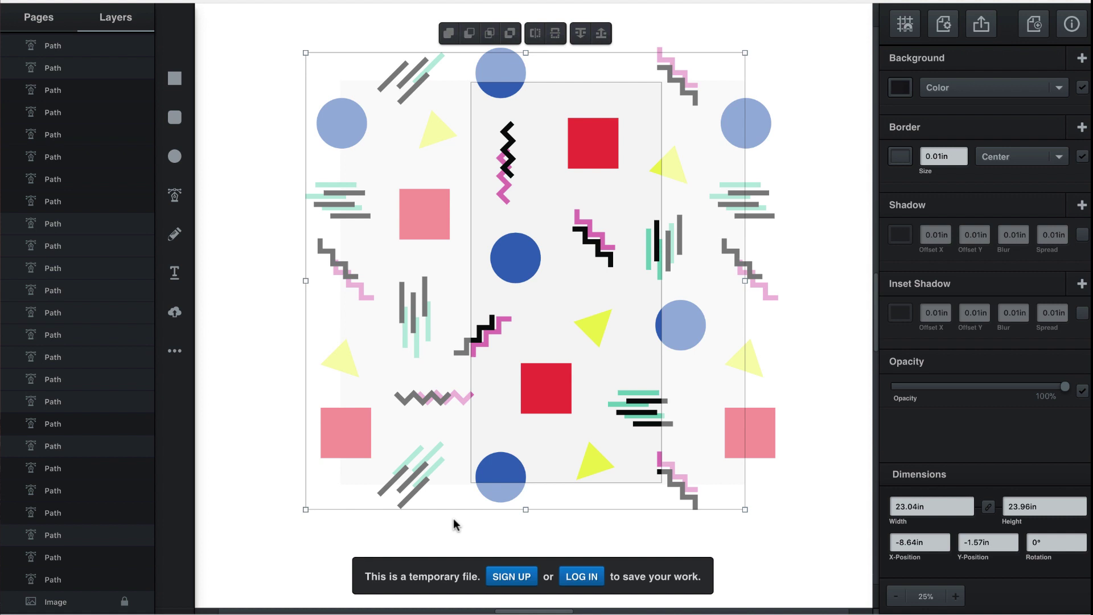
Step: Delete shapes overhanging both sides, move the zigzag into the top-right corner, and group everything
key("Delete")
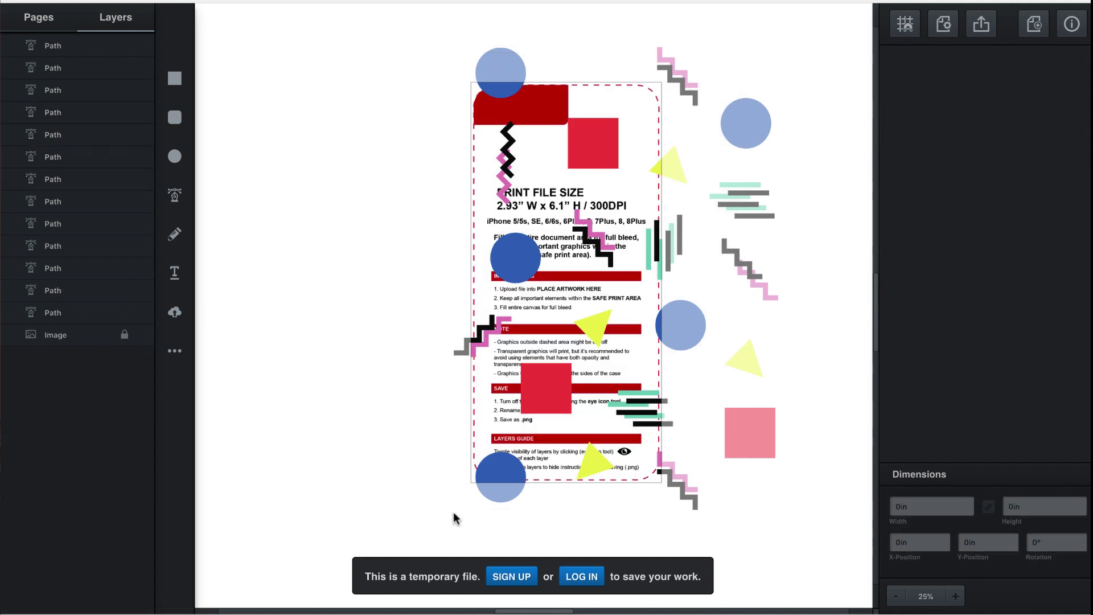
left_click_drag(816, 552, 733, 50)
key("Delete")
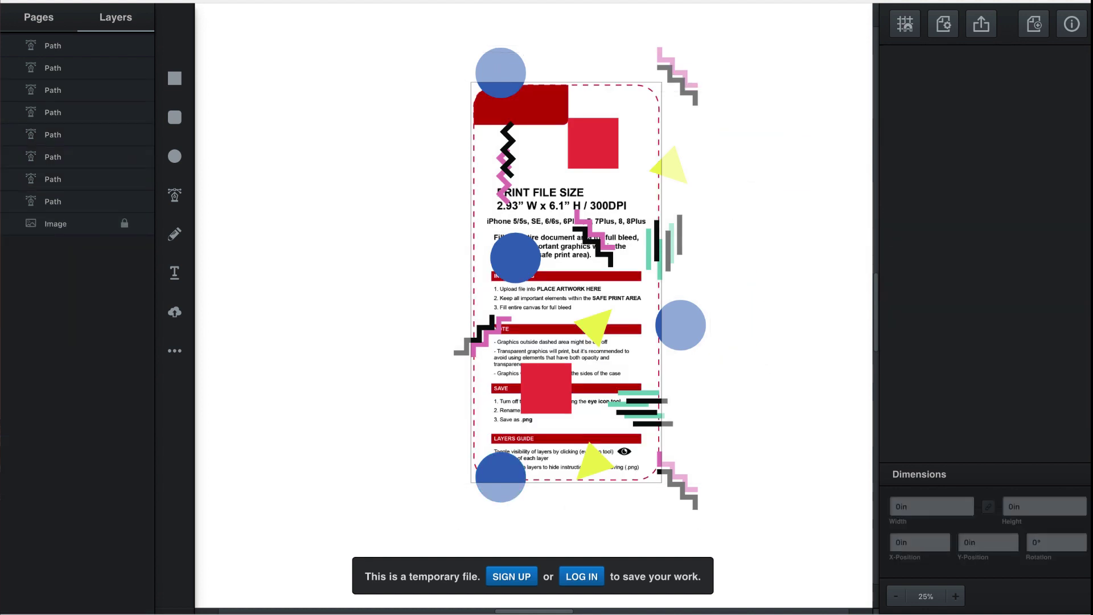
left_click(685, 75)
left_click_drag(686, 87, 634, 102)
left_click(673, 78)
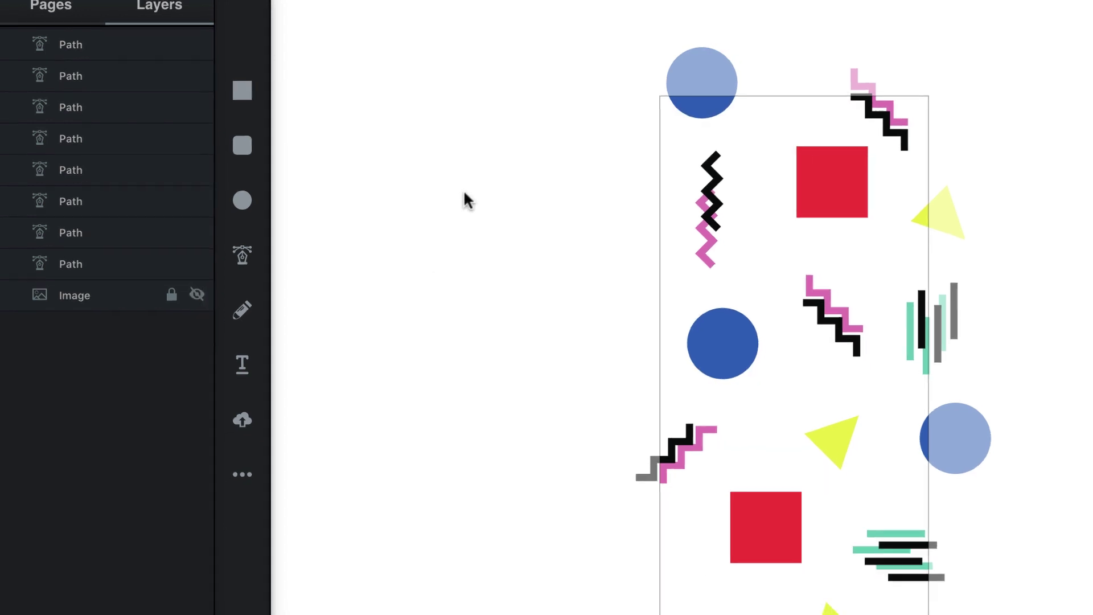
left_click_drag(672, 464, 751, 537)
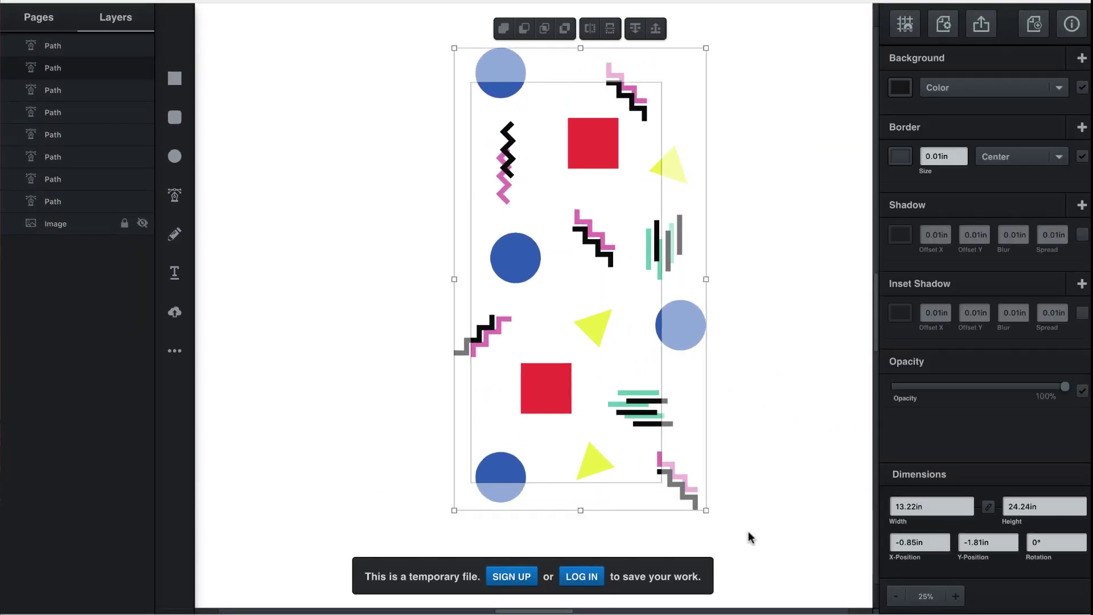
key("super+g")
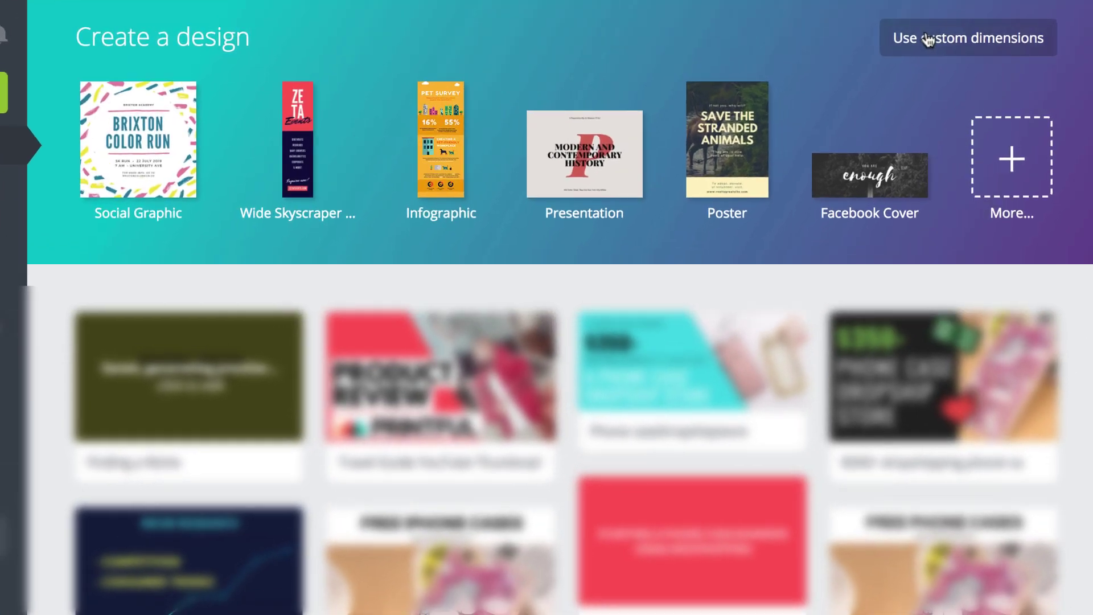
Step: Set Canva's custom dimensions to inches and enter a width of 6
left_click(936, 36)
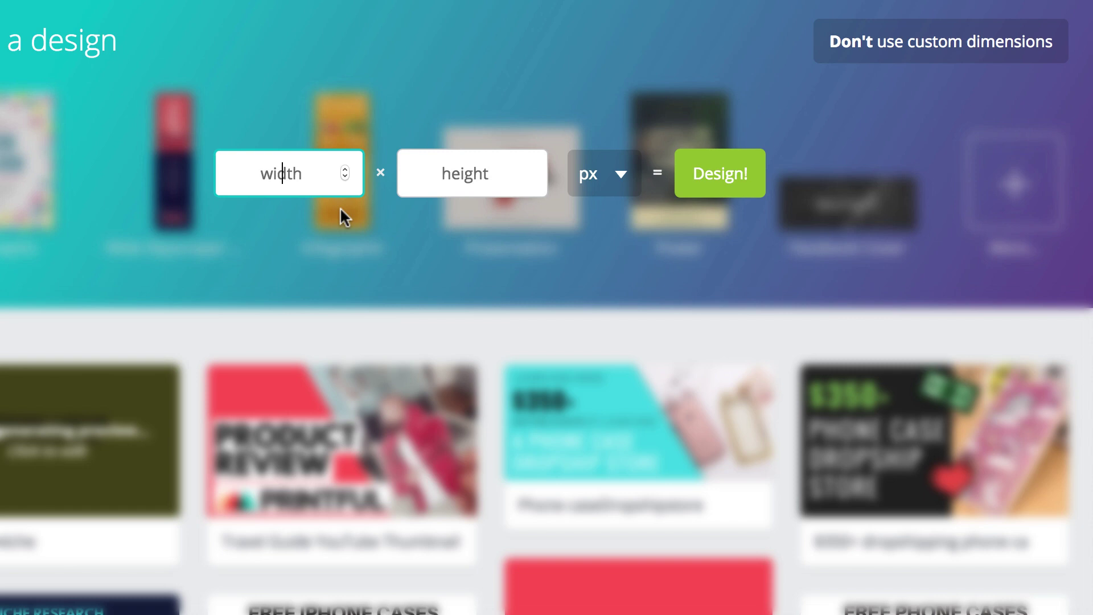
left_click(620, 172)
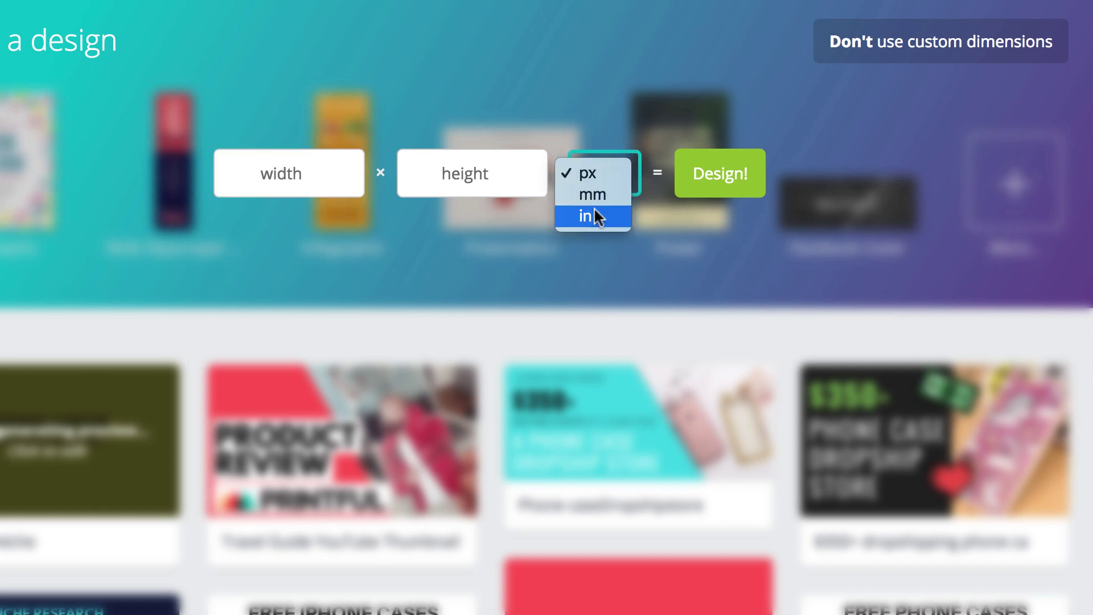
left_click(592, 216)
left_click(273, 171)
type("6")
left_click(456, 184)
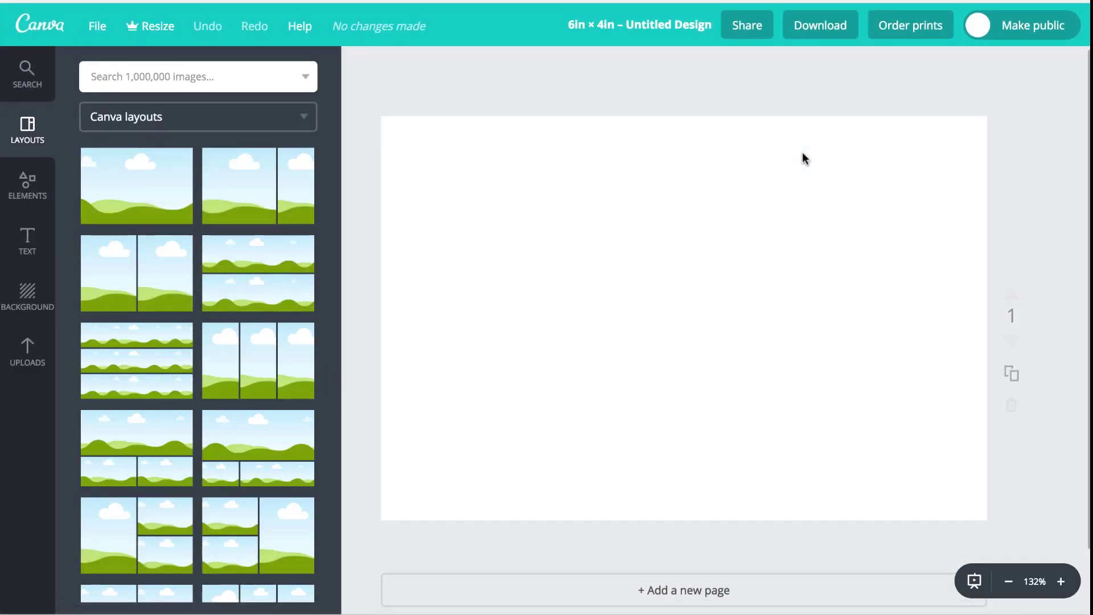
Step: Add a heading text box to the page centre and make it read 'yas!'
left_click(26, 244)
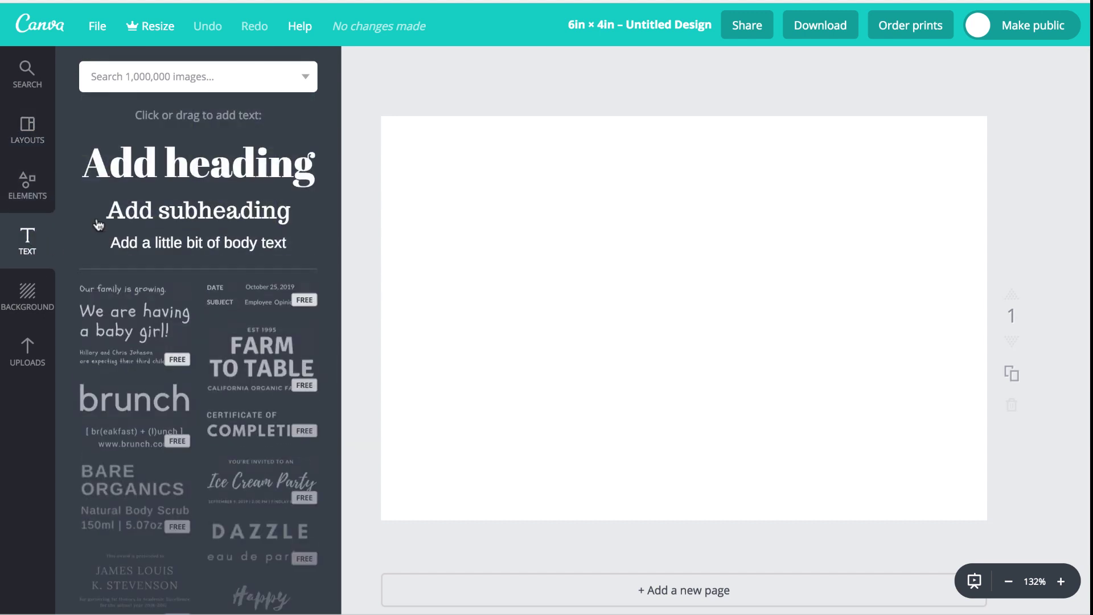
left_click_drag(146, 179, 628, 303)
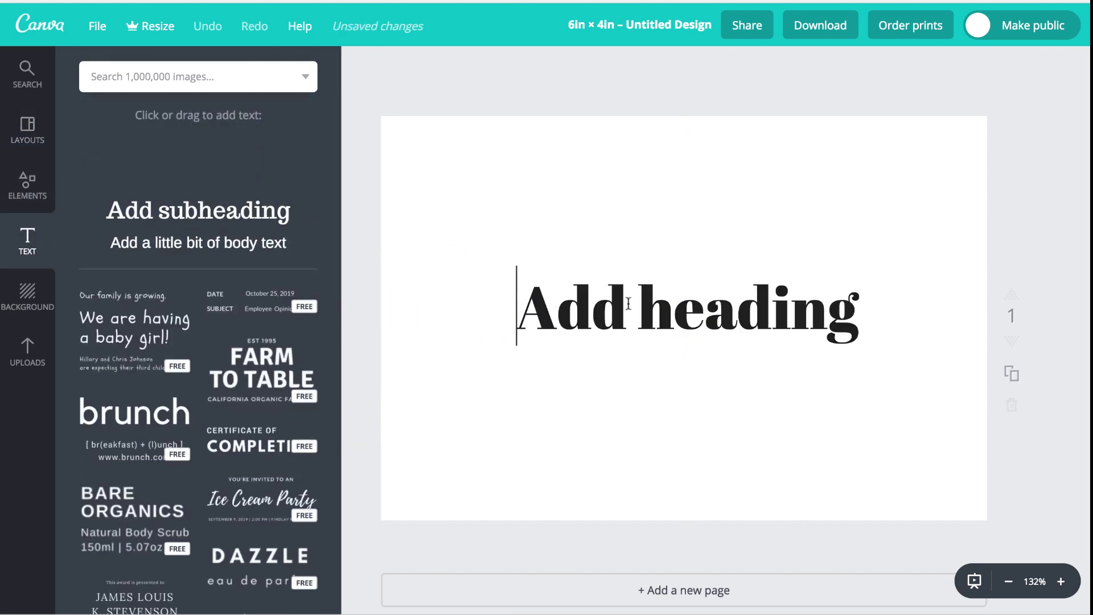
left_click(629, 303)
key("ctrl+a")
type("yas!")
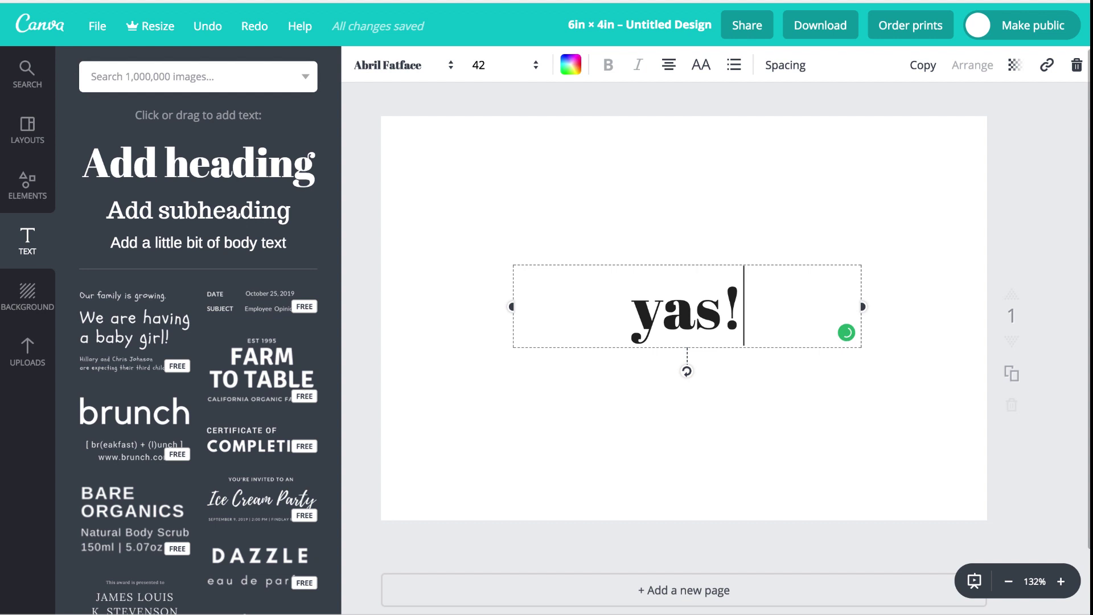
Step: Change the 'yas!' text font to Playlist Script
left_click(411, 76)
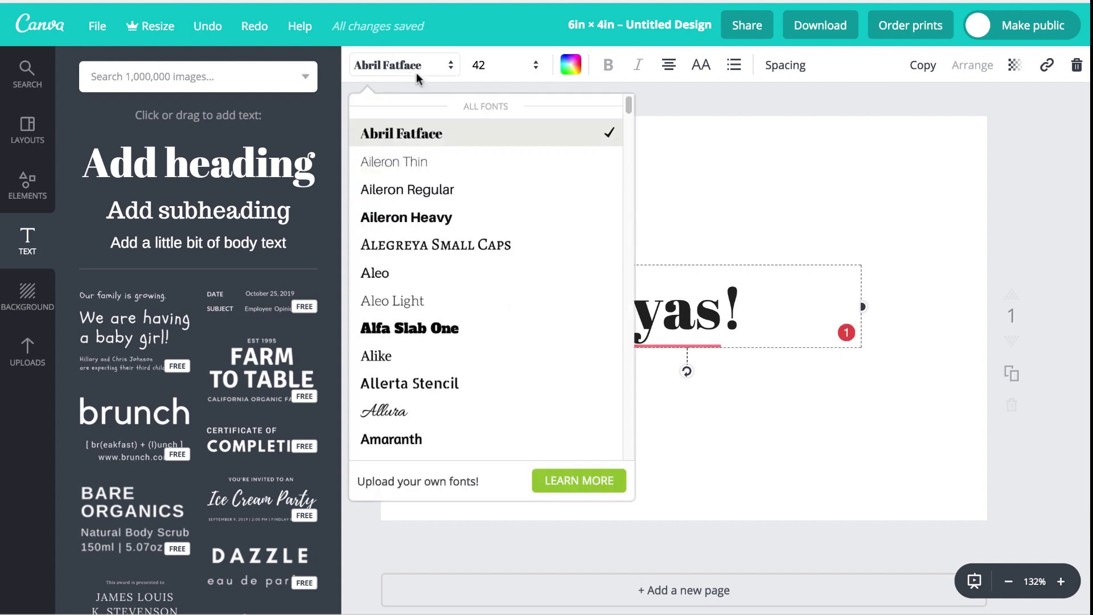
scroll(501, 230, "down", 15)
scroll(501, 230, "down", 15)
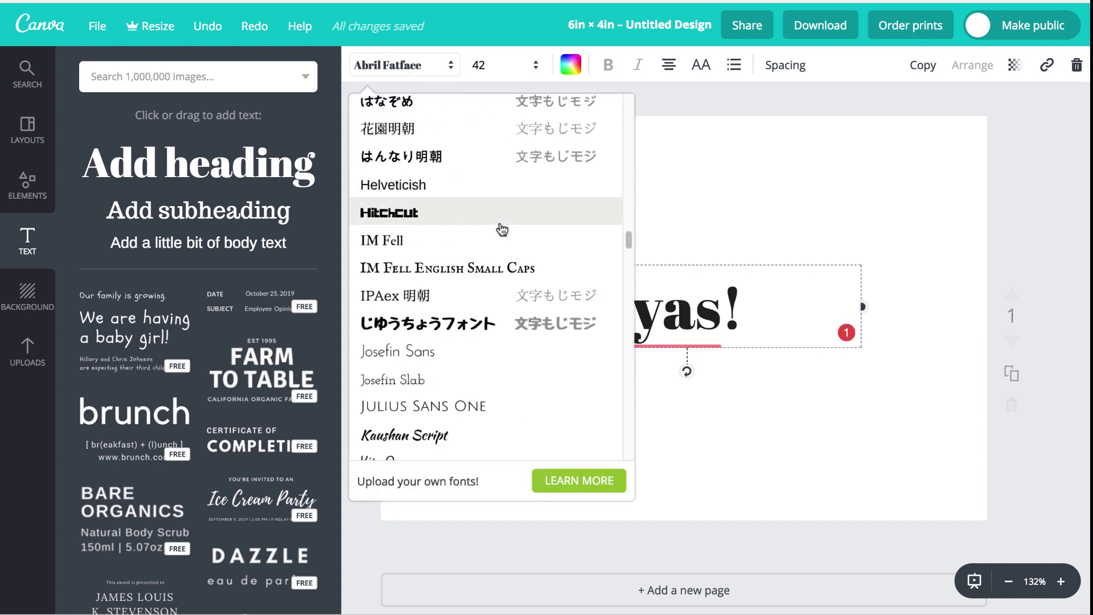
scroll(501, 230, "down", 15)
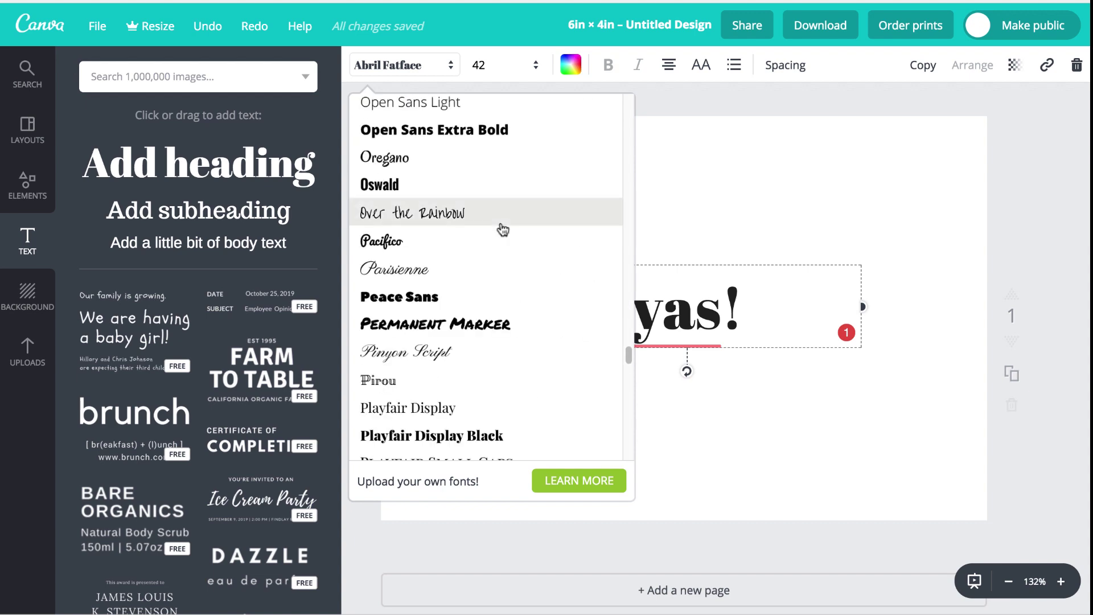
scroll(502, 229, "down", 5)
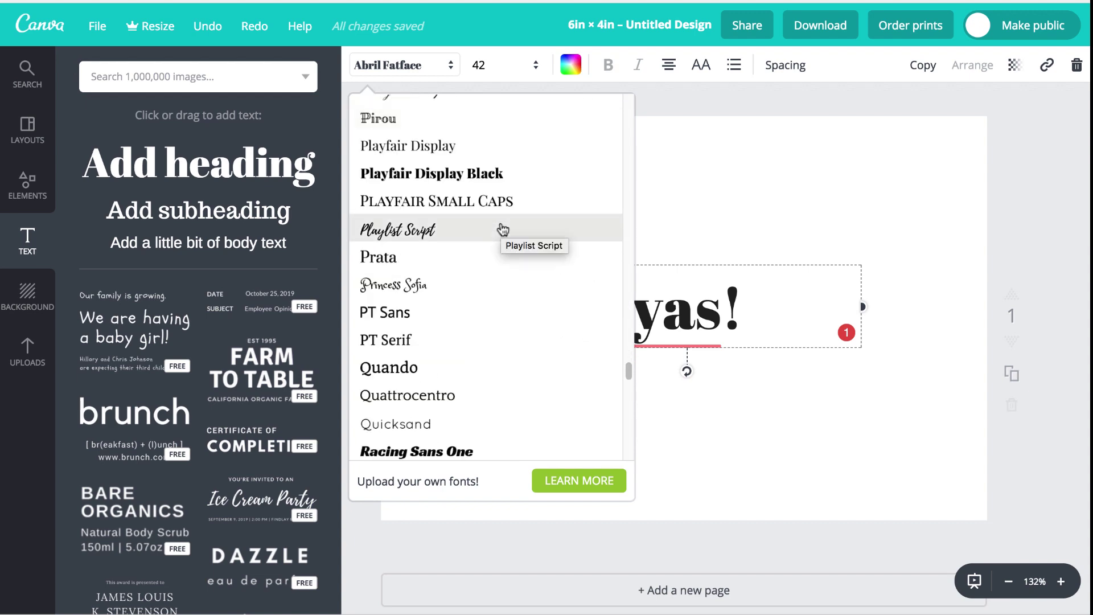
left_click(495, 229)
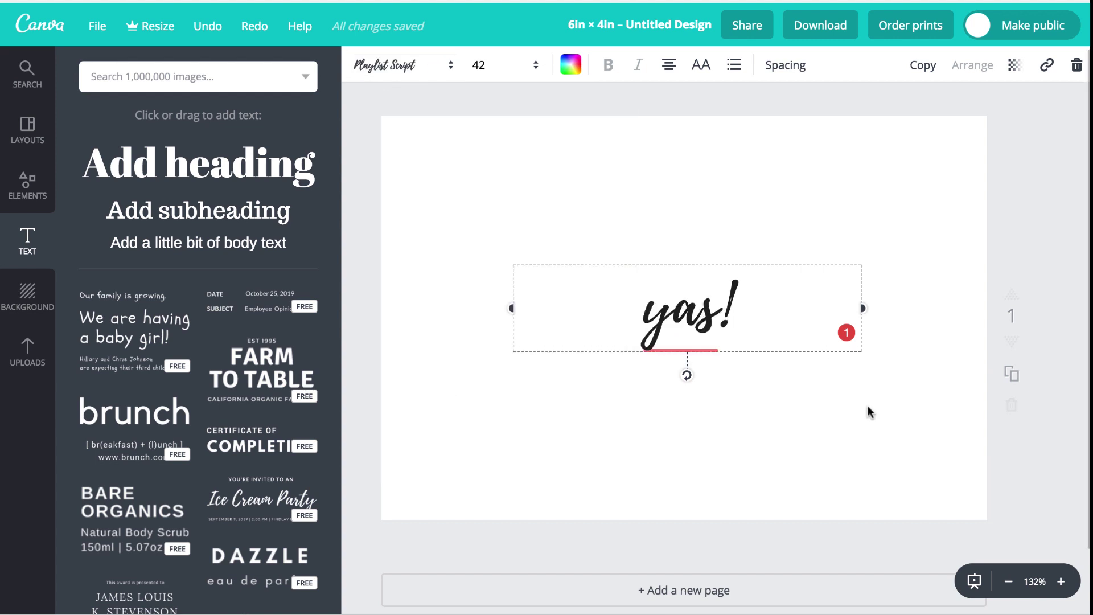
Step: Enlarge 'yas!' to size 144, move it up to fit, and download as PNG
left_click(481, 65)
scroll(496, 307, "down", 3)
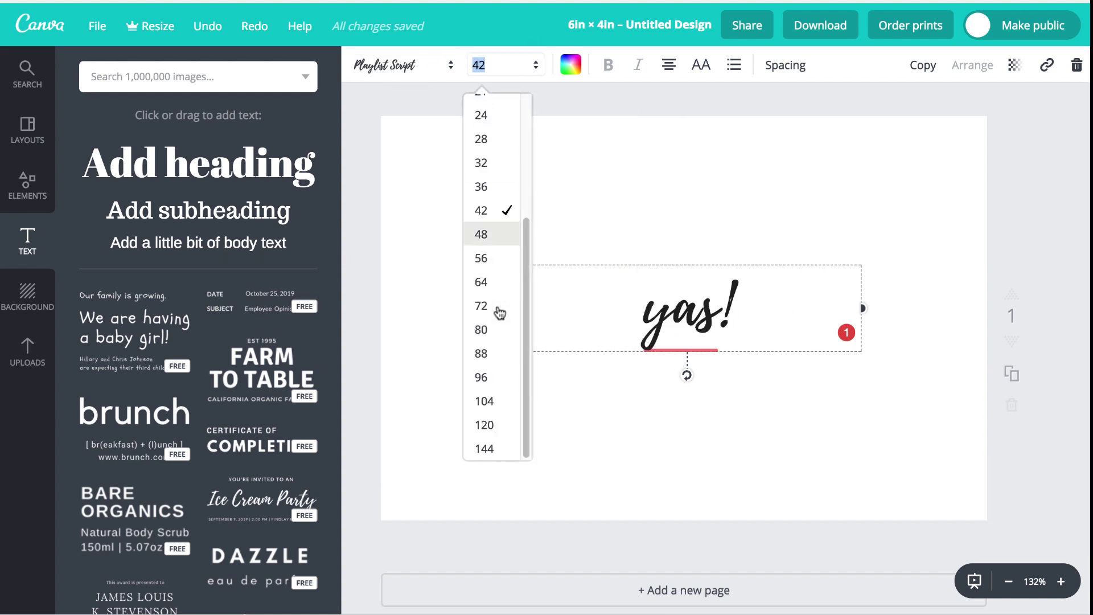
left_click(484, 449)
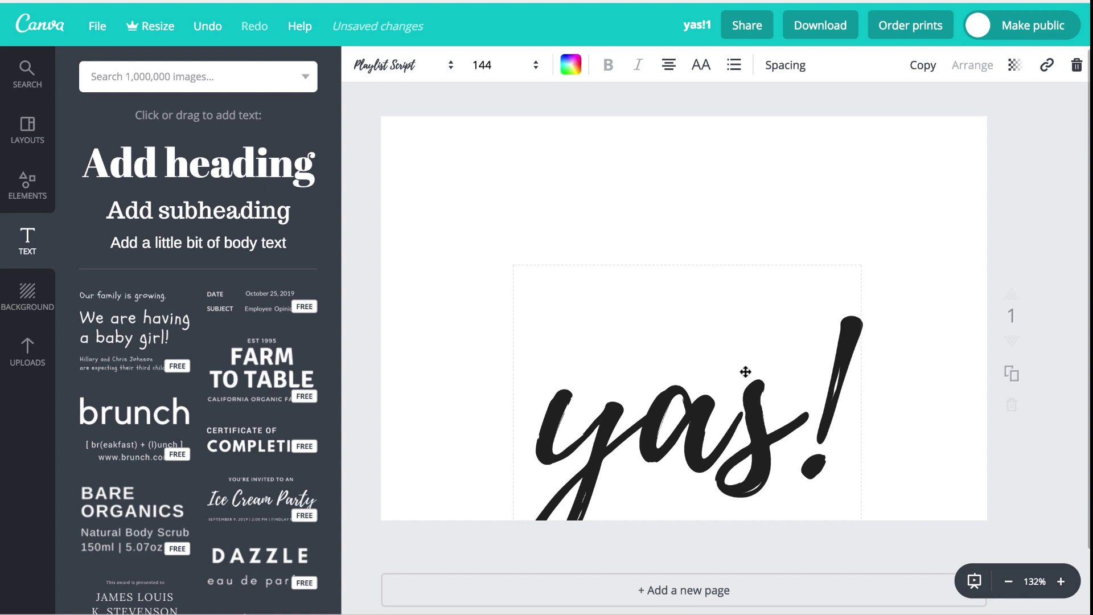
left_click_drag(745, 372, 750, 277)
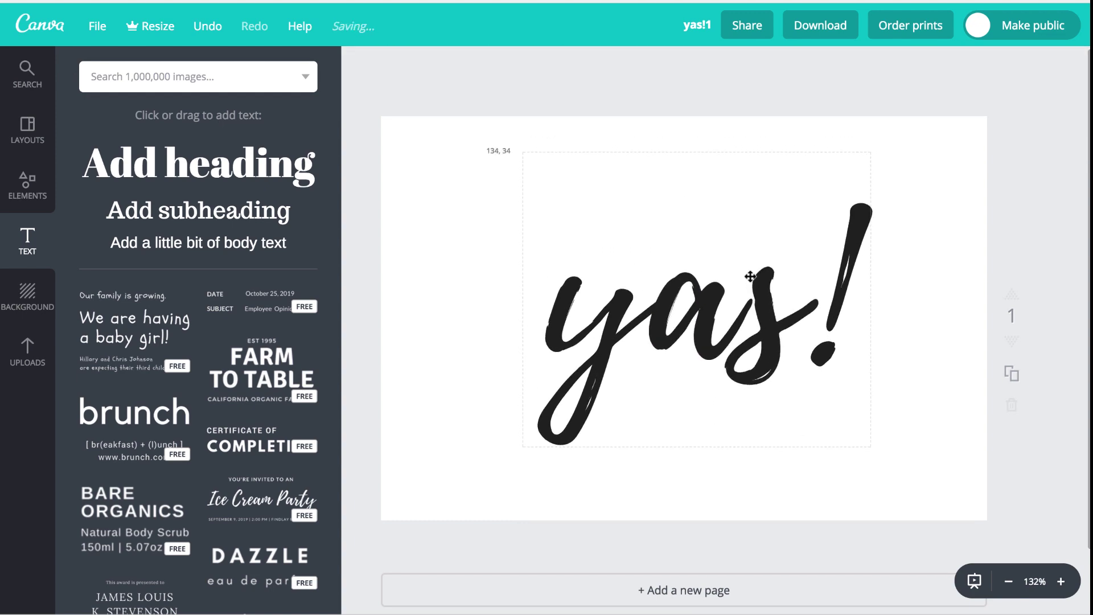
left_click(815, 25)
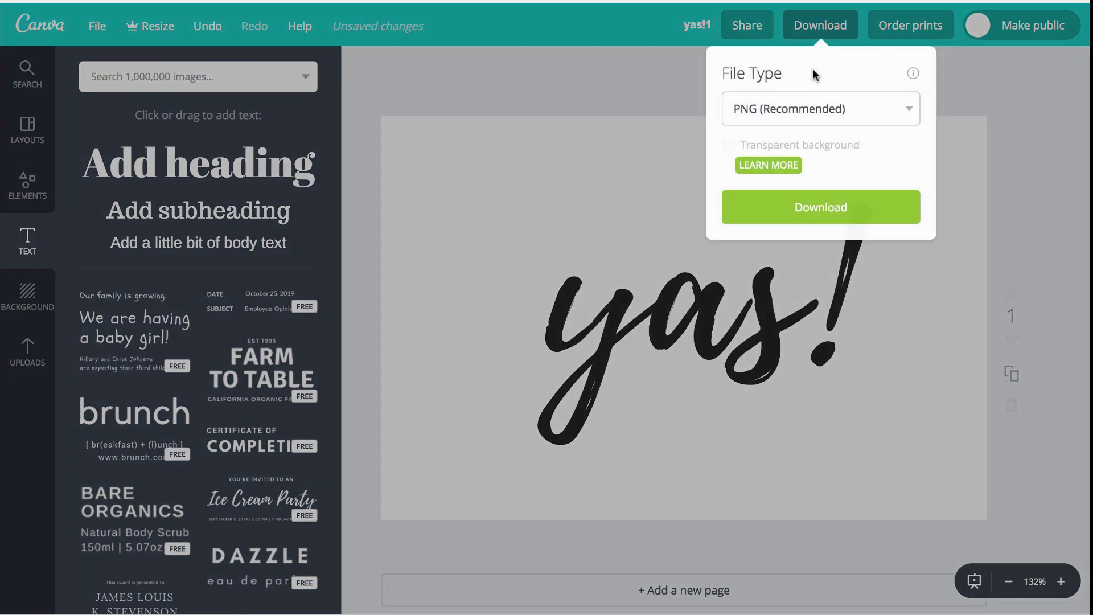
left_click(802, 210)
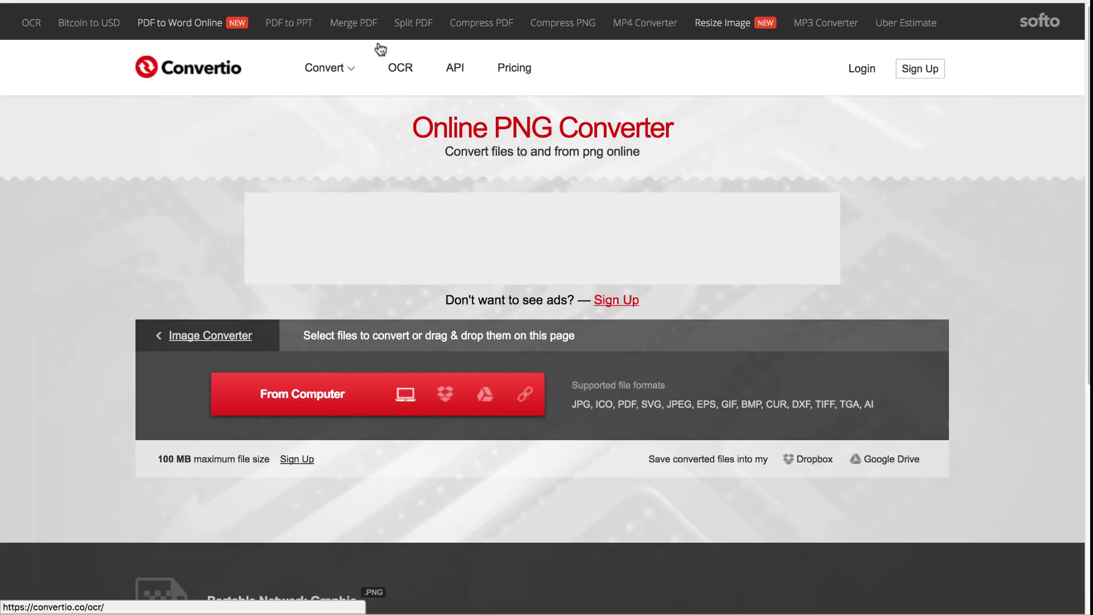
Step: Upload yas!1.png from Downloads, convert it to SVG, and download the converted file
left_click(332, 402)
left_click(435, 126)
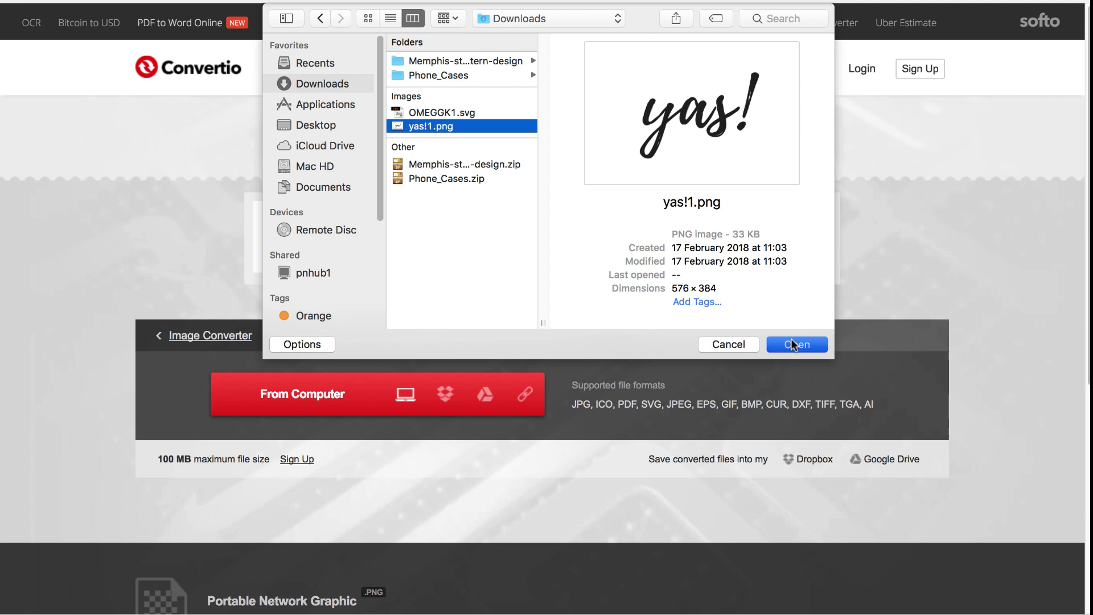
left_click(792, 344)
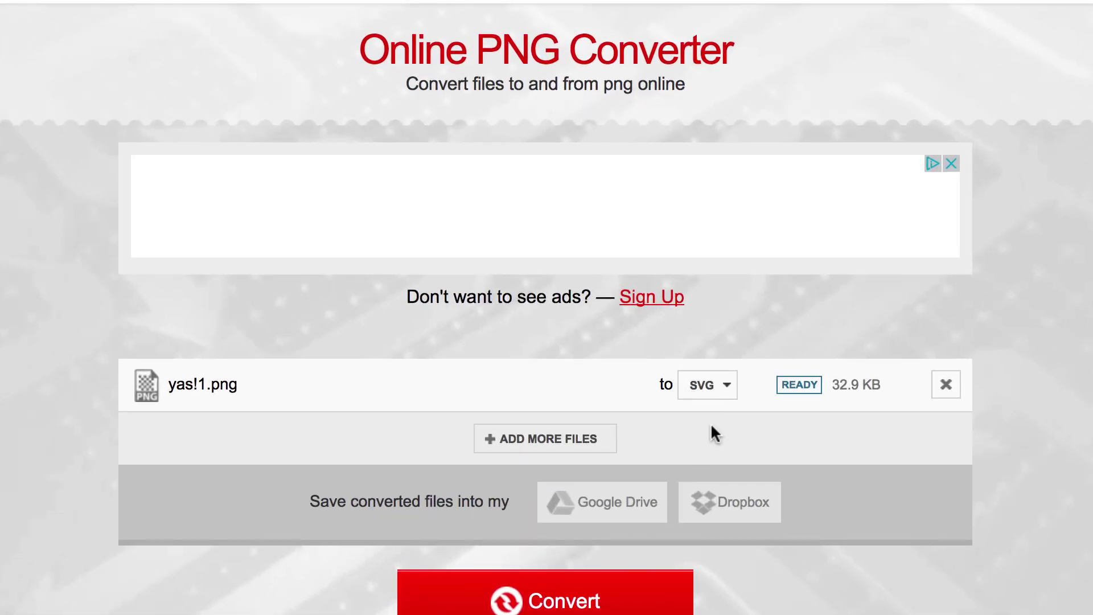
left_click(722, 389)
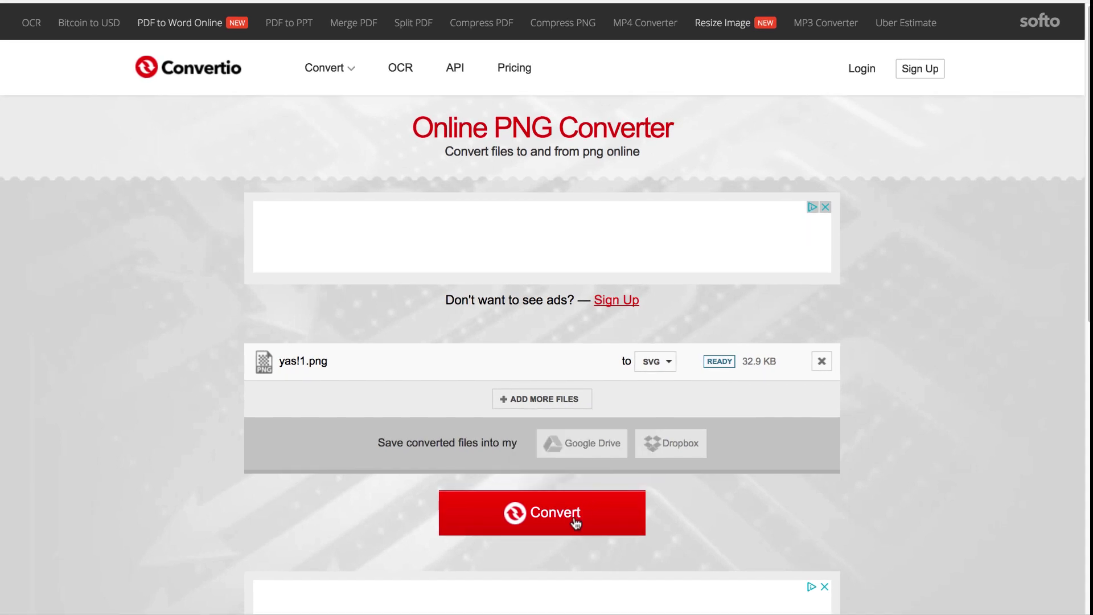
left_click(576, 522)
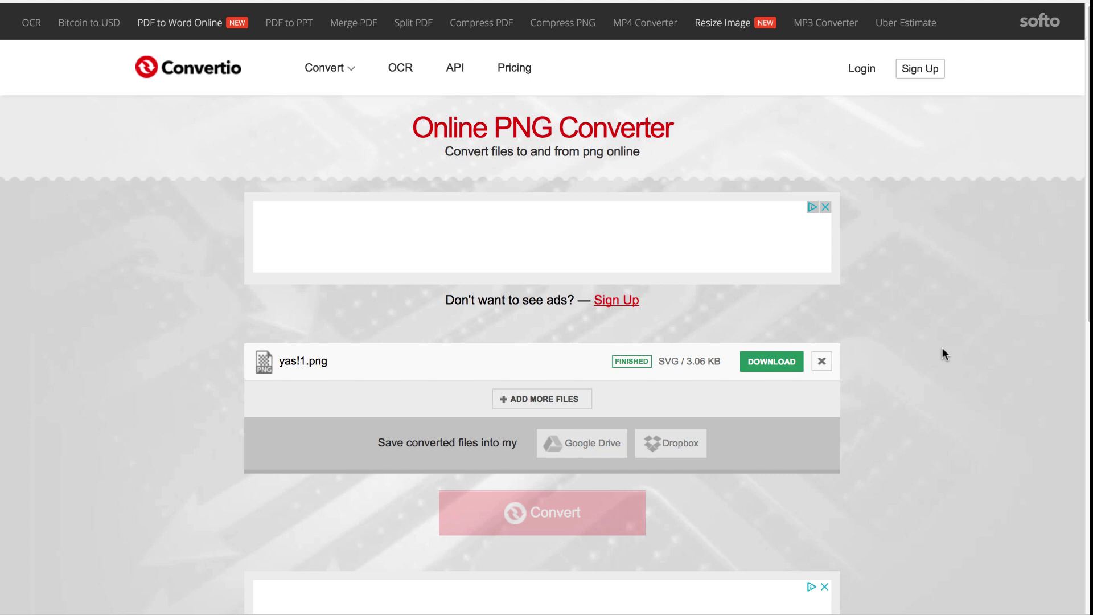
left_click(783, 364)
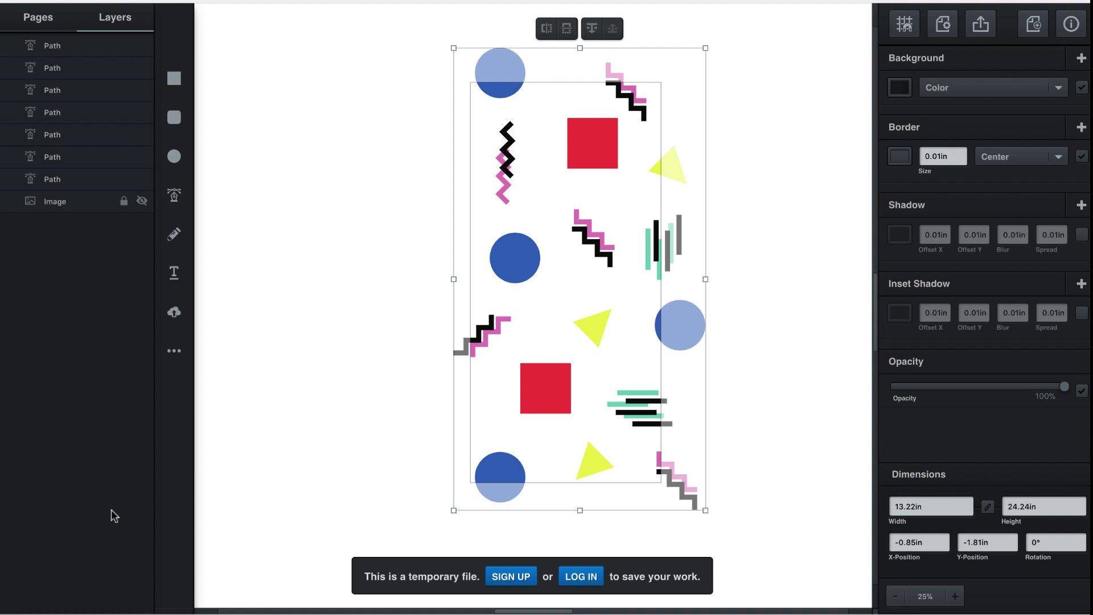
Step: Import the converted yas_1.svg file onto the Vectr canvas
left_click(174, 312)
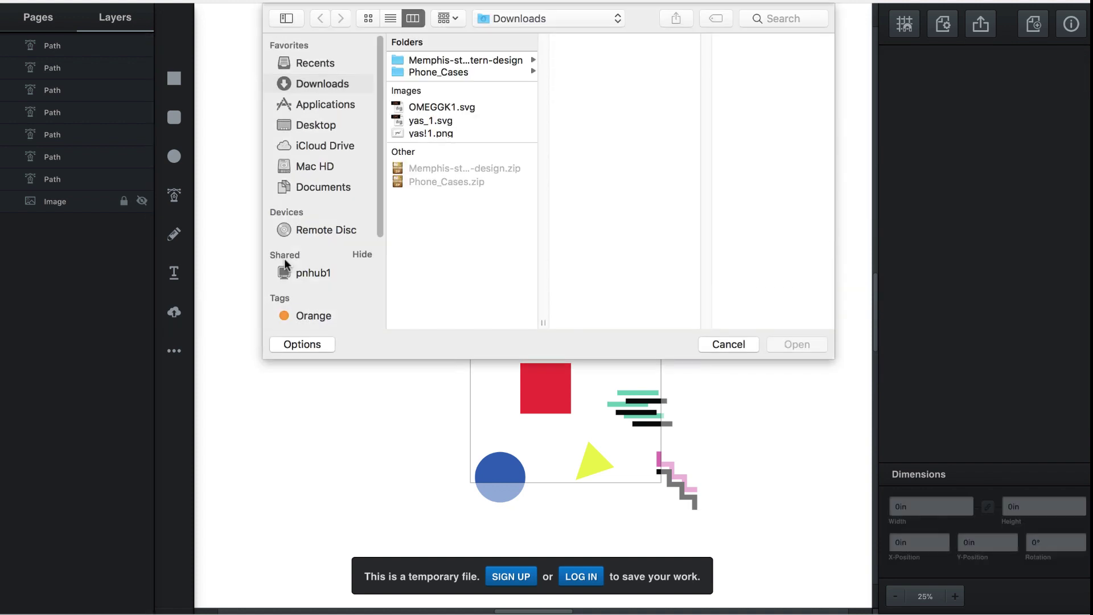
left_click(424, 120)
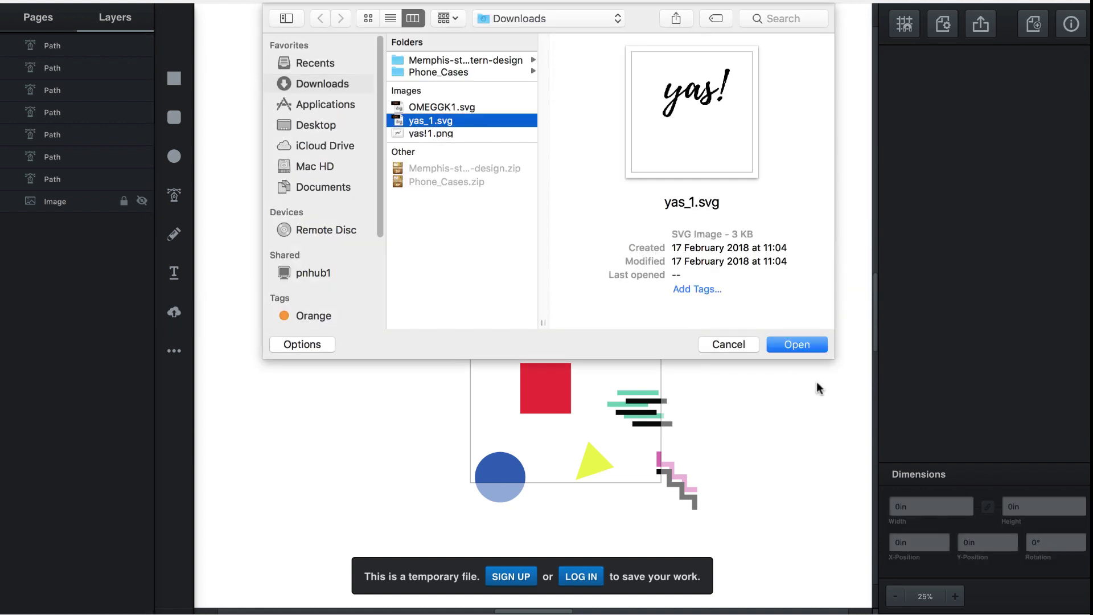
left_click(797, 344)
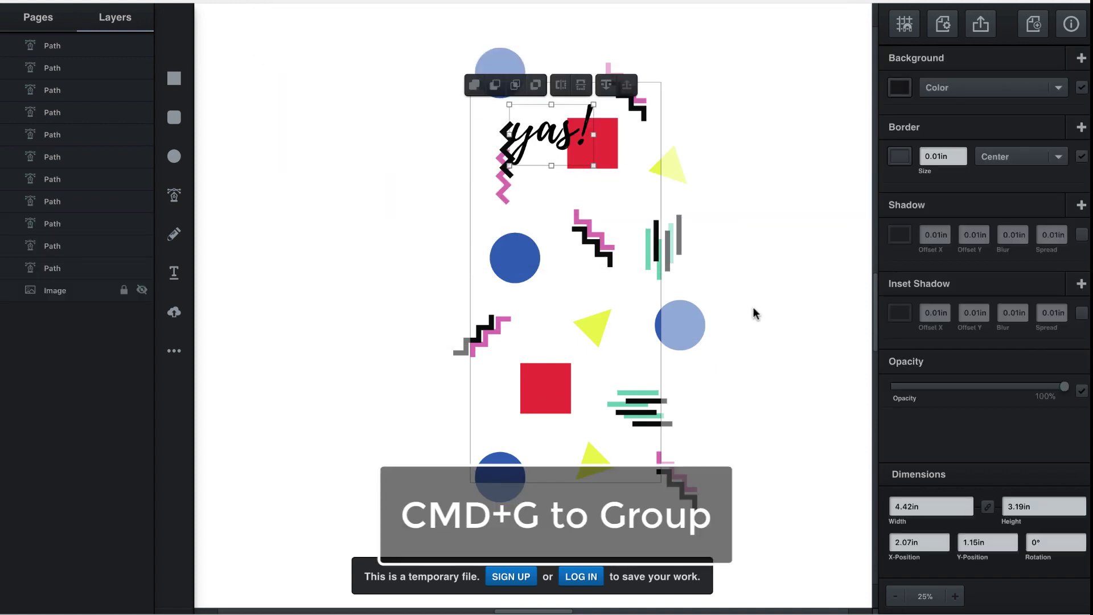
Step: Group the pattern shapes, enlarge and centre the 'yas!' lettering, keeping the print template hidden
key("super+g")
left_click_drag(596, 166, 593, 306)
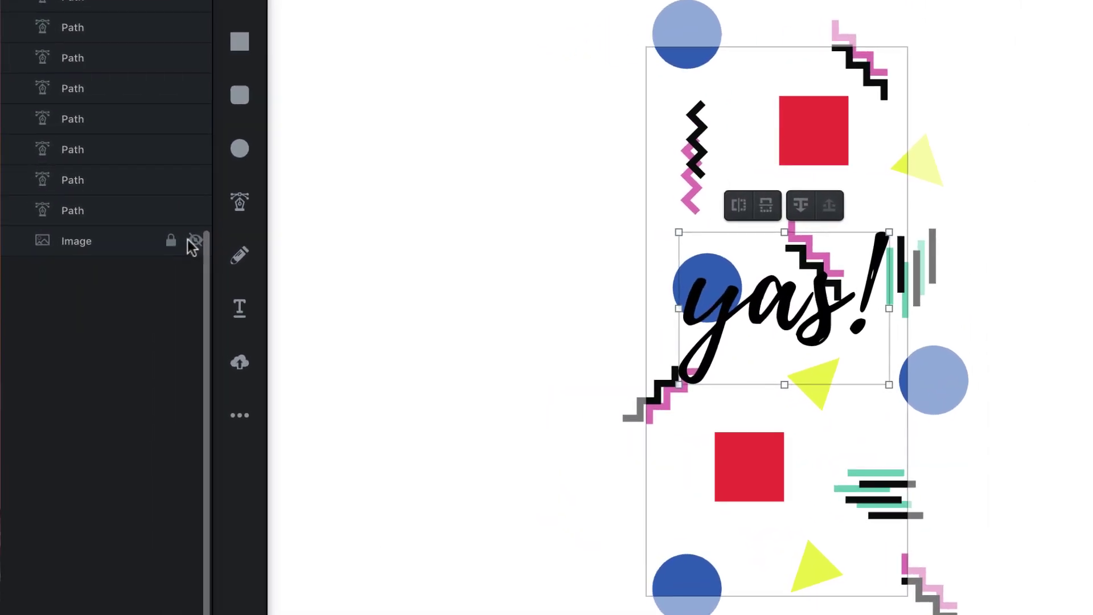
left_click(194, 240)
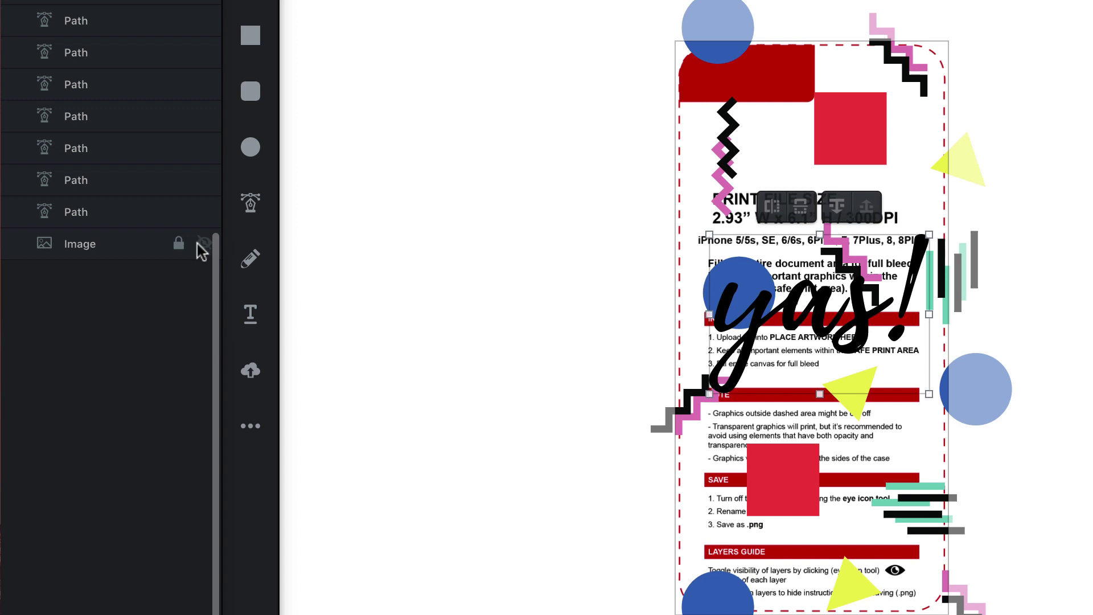
left_click(202, 245)
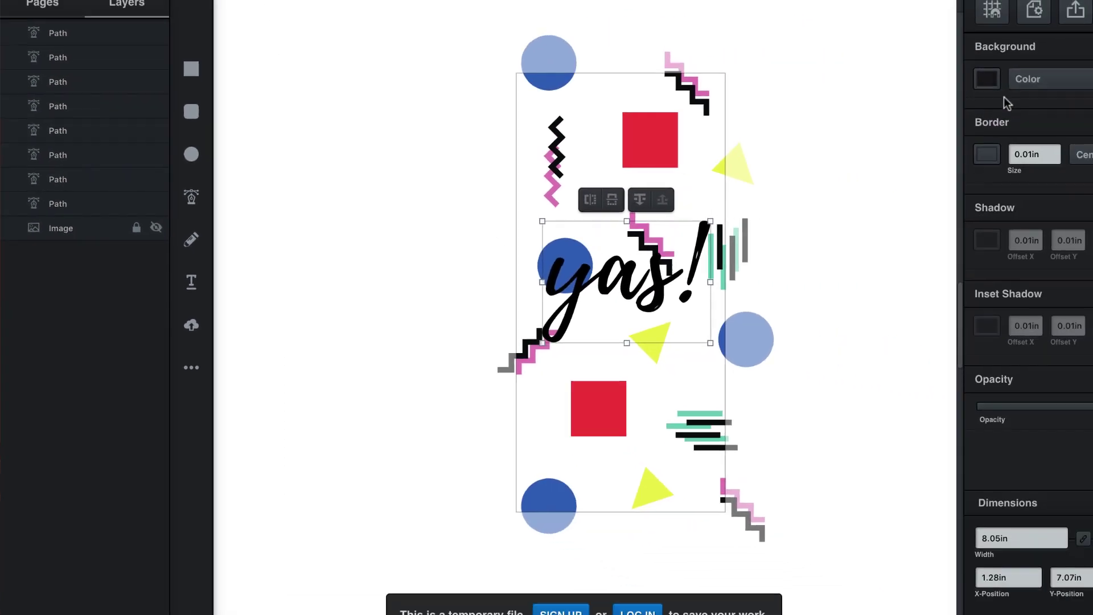
Step: Make the 'yas!' lettering fully opaque white
left_click(989, 81)
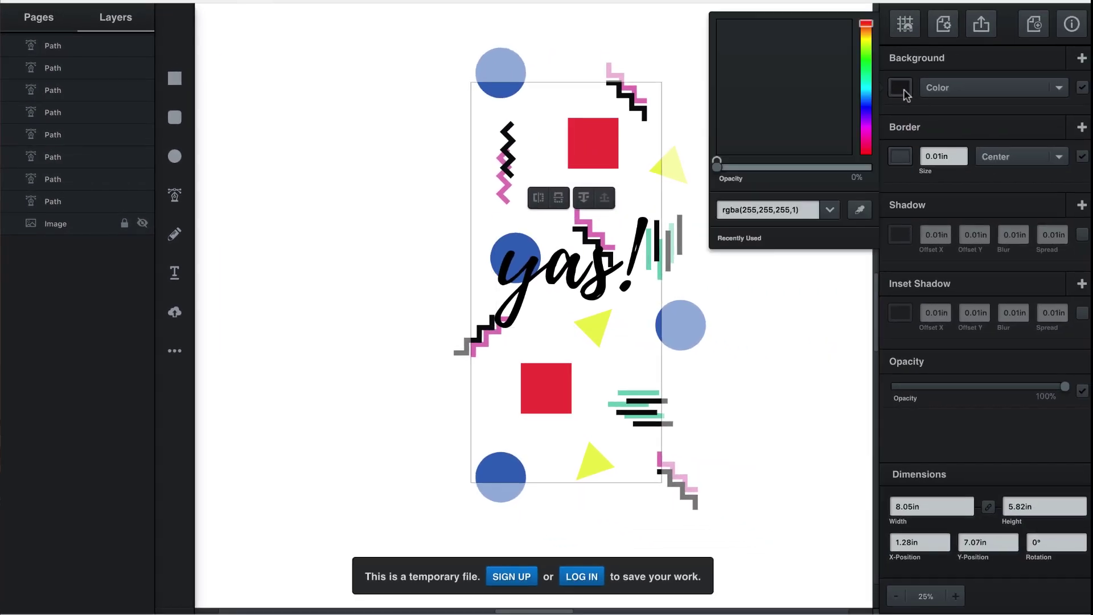
left_click(865, 45)
left_click_drag(748, 70, 699, 10)
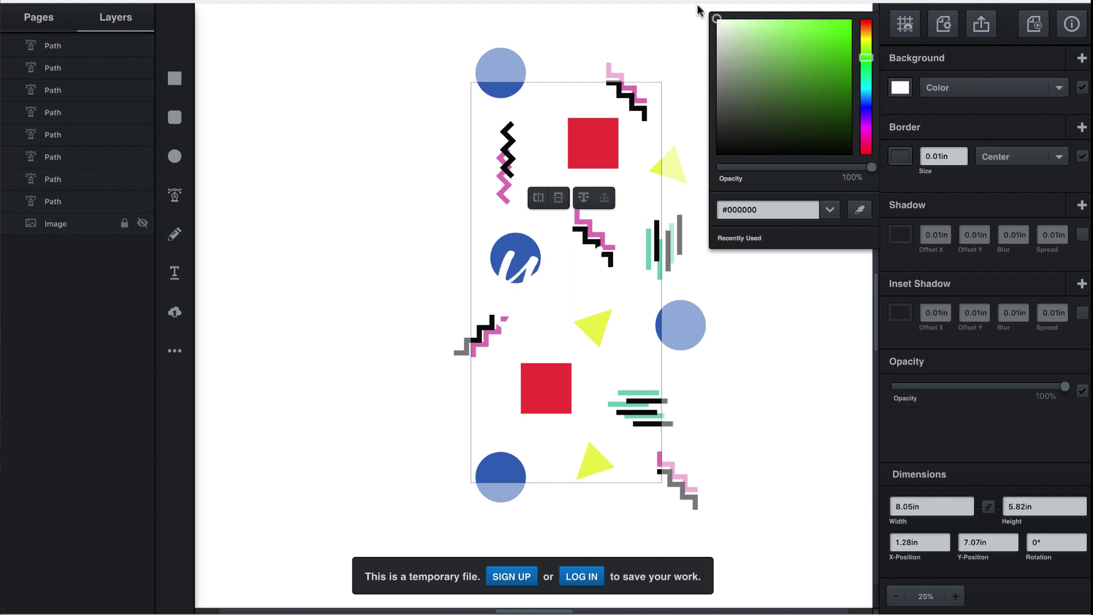
left_click(793, 322)
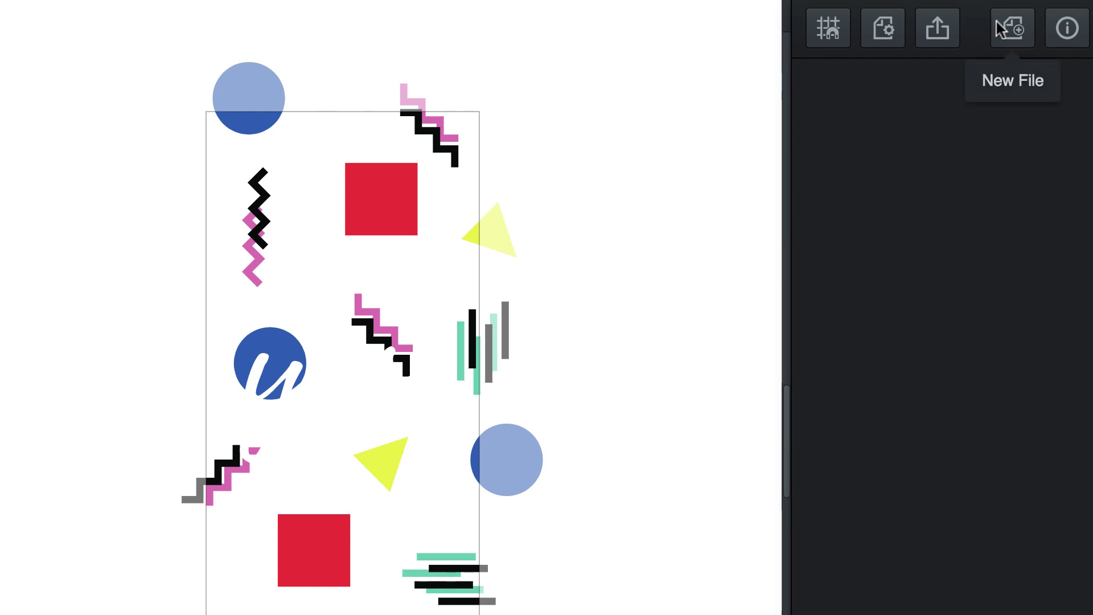
Step: Export the case design as a PNG and download it
left_click(937, 28)
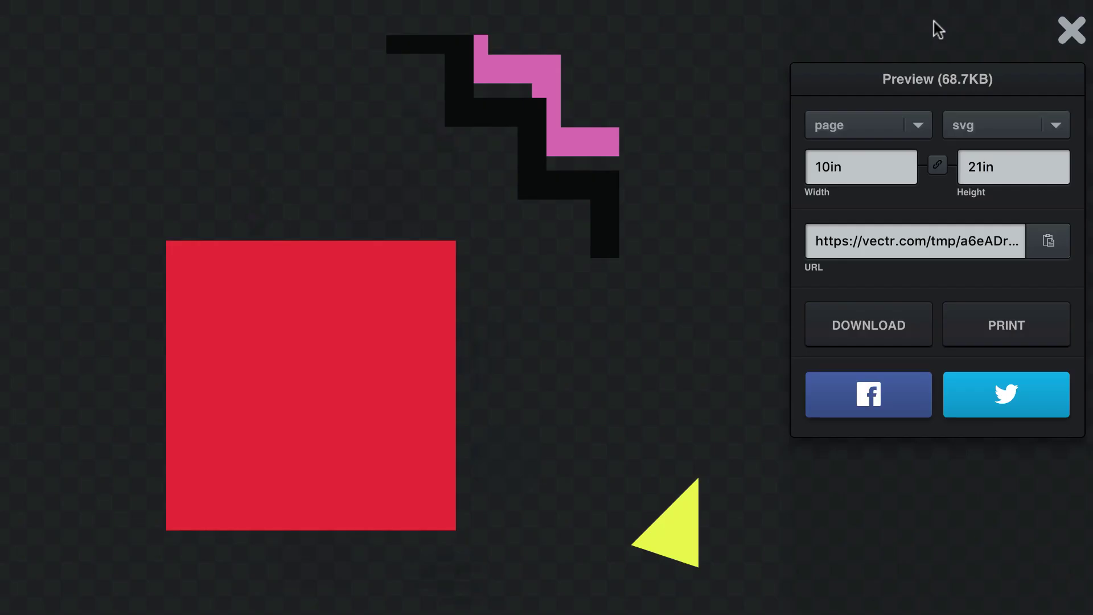
left_click(965, 121)
left_click(972, 134)
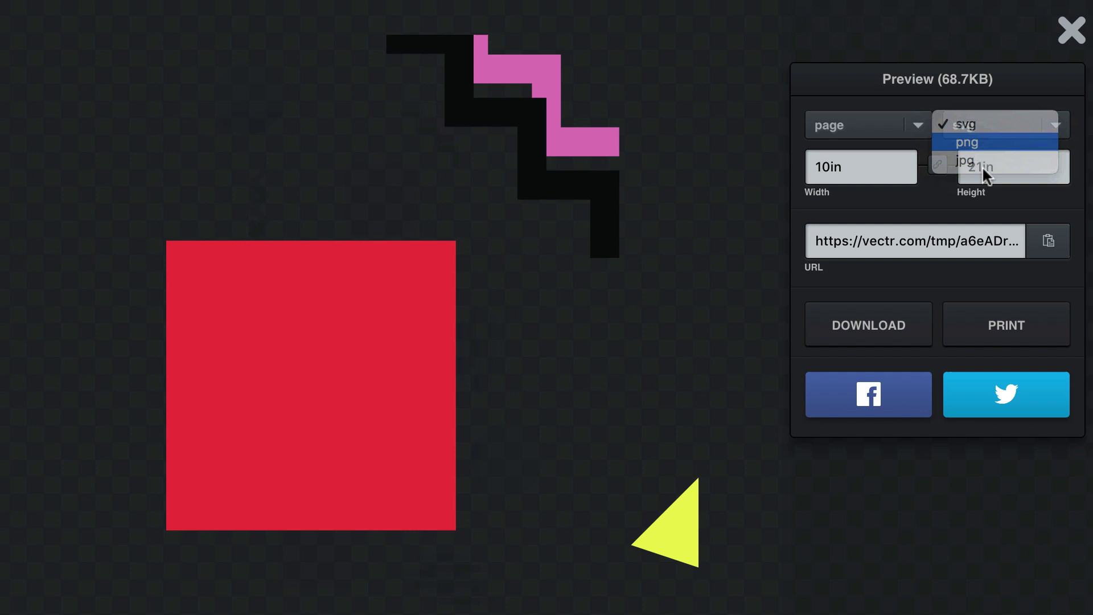
left_click(887, 329)
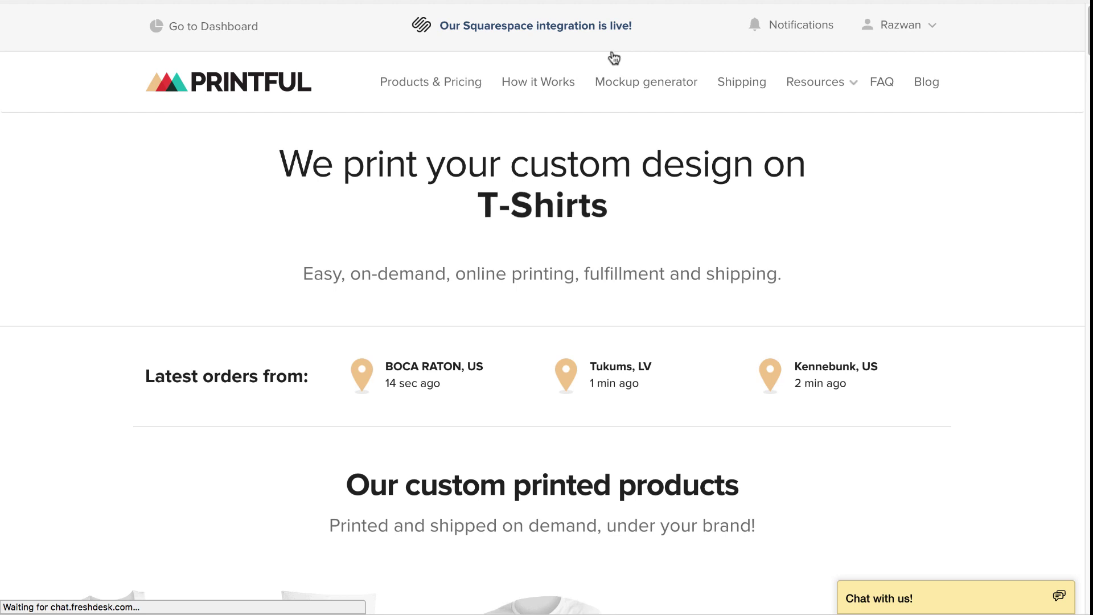
Step: Start an iPhone Case mockup under Phone Cases and switch to uploading a design file
left_click(647, 81)
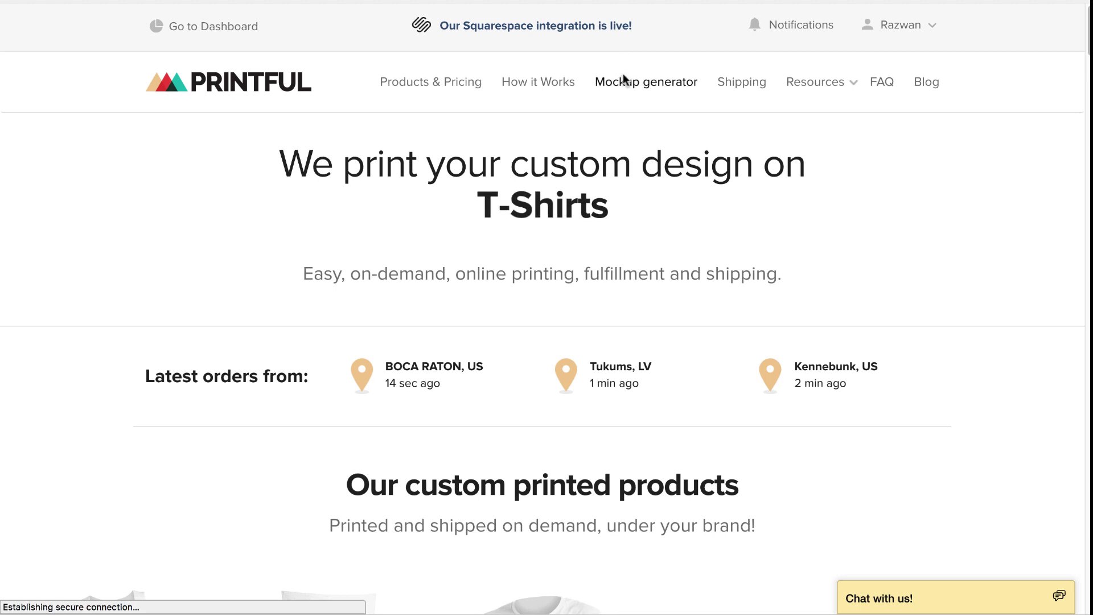
scroll(542, 299, "down", 10)
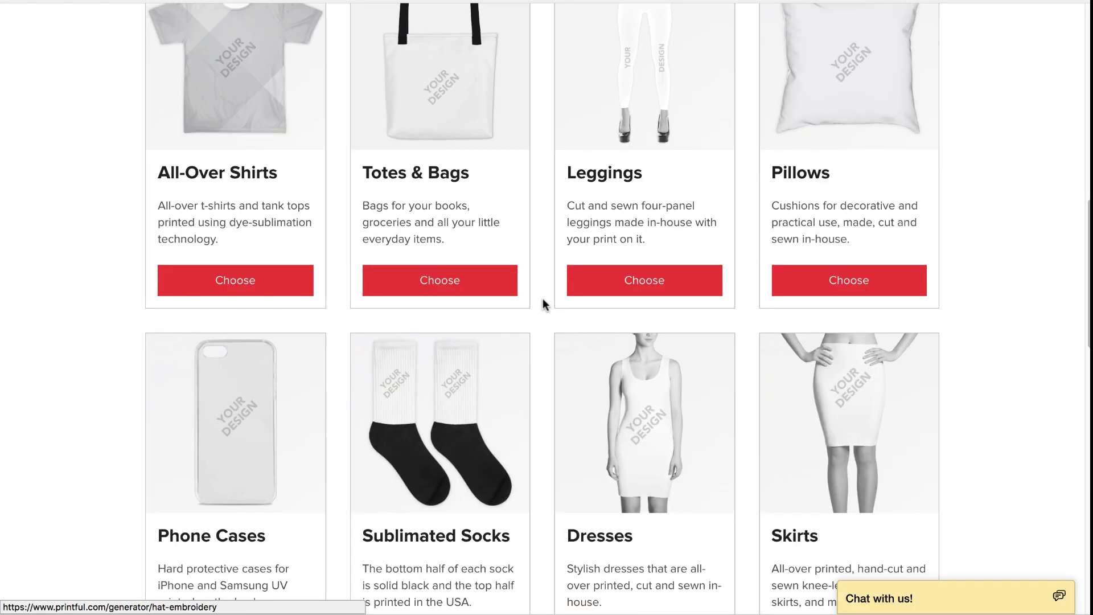
left_click(301, 411)
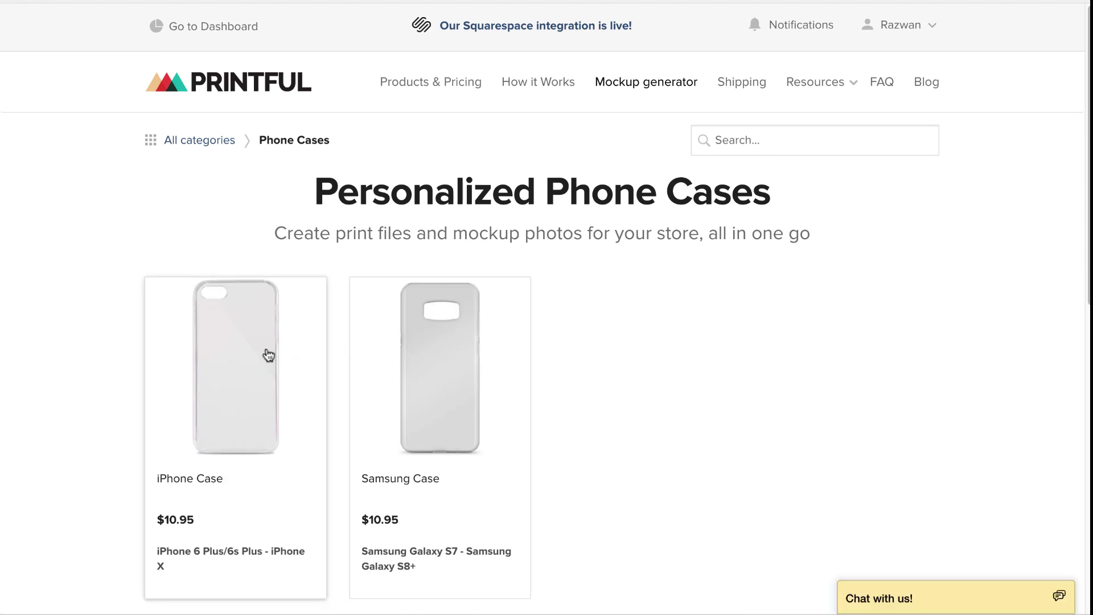
left_click(267, 354)
scroll(418, 324, "down", 5)
scroll(419, 323, "up", 3)
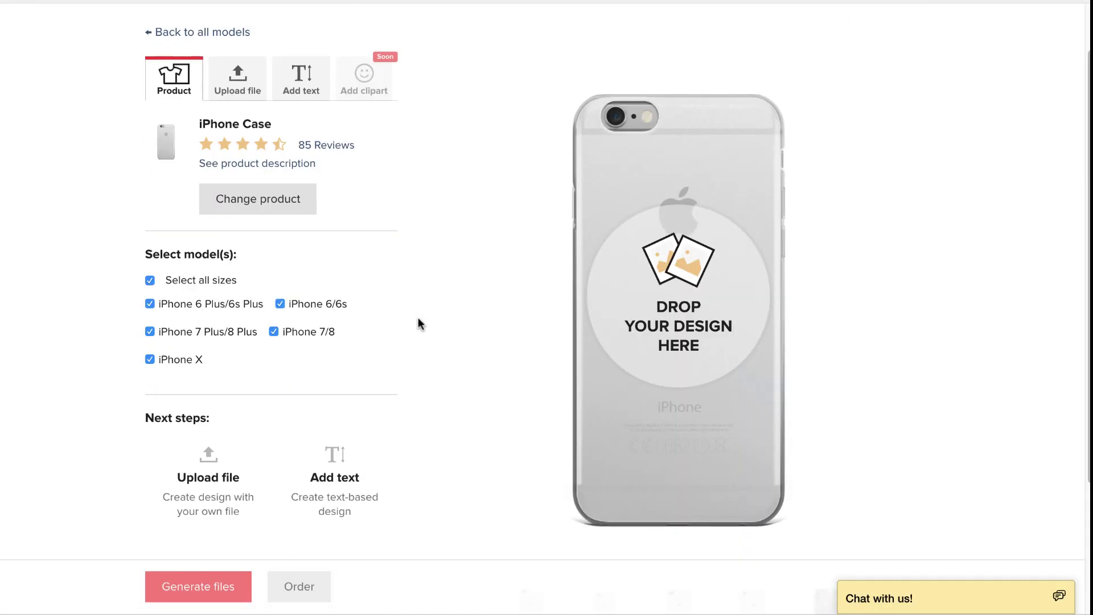
left_click(234, 94)
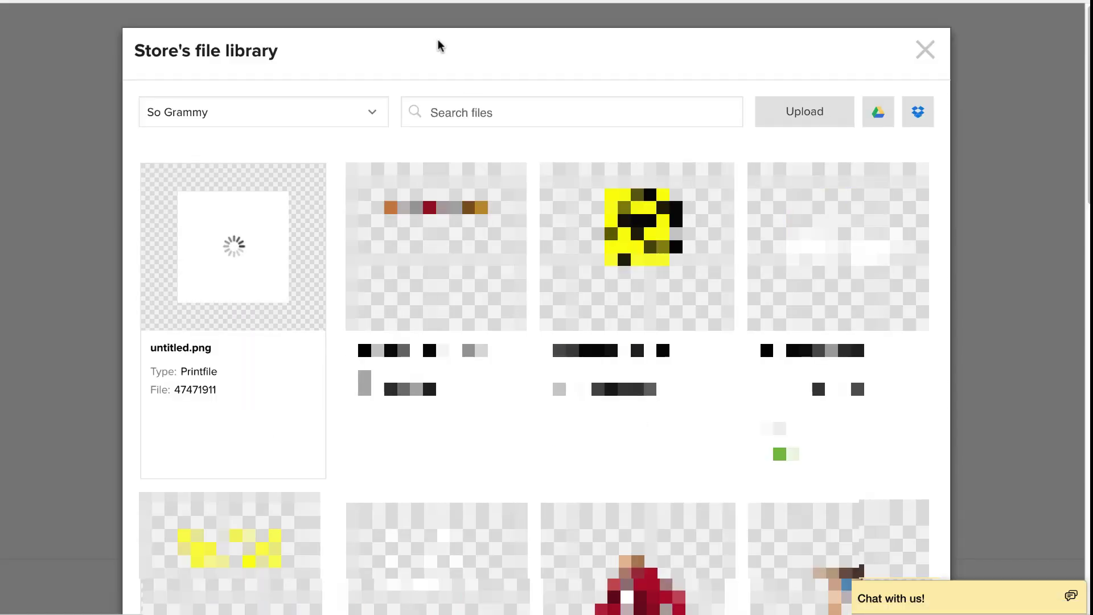
Step: Apply untitled.png to the iPhone case and preview it on iPhone 6/6s, X and 7/8
mouse_move(313, 302)
left_click(265, 242)
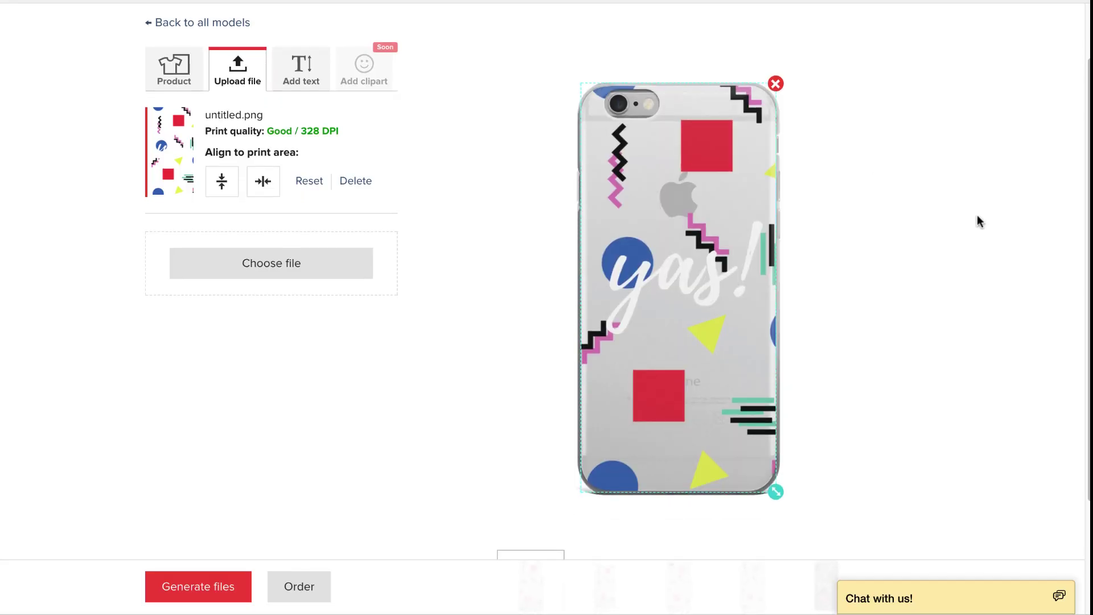
scroll(977, 214, "down", 3)
left_click(615, 452)
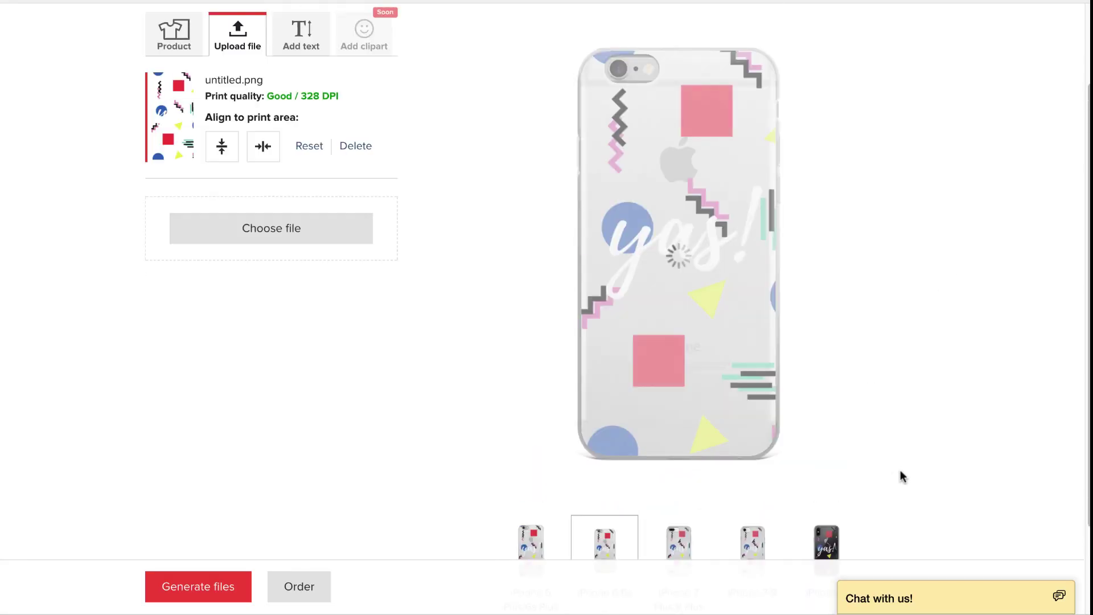
scroll(751, 513, "down", 1)
left_click(809, 506)
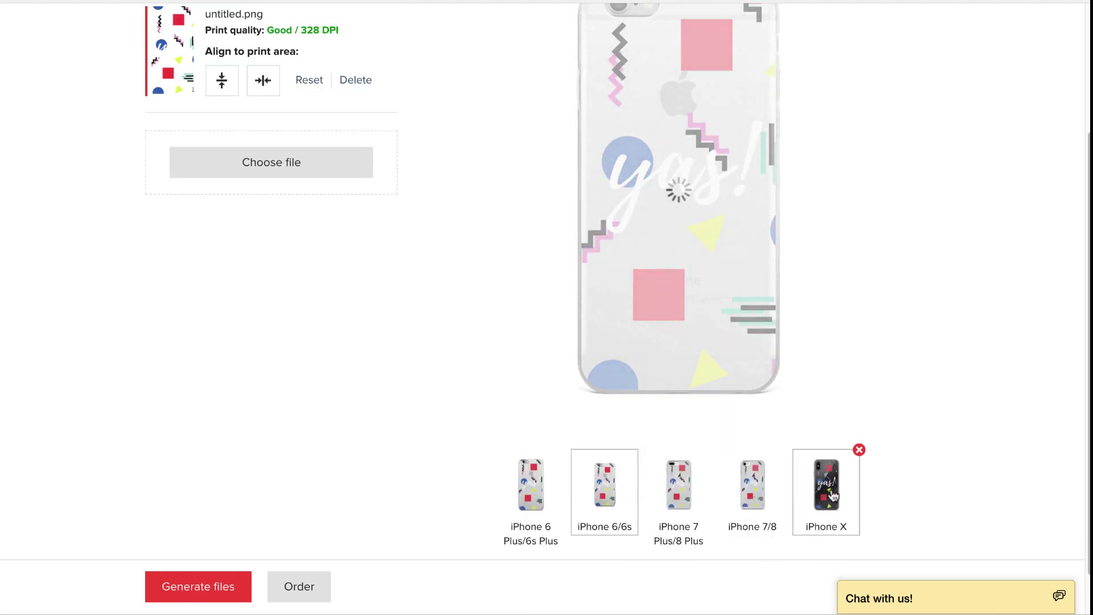
left_click(760, 493)
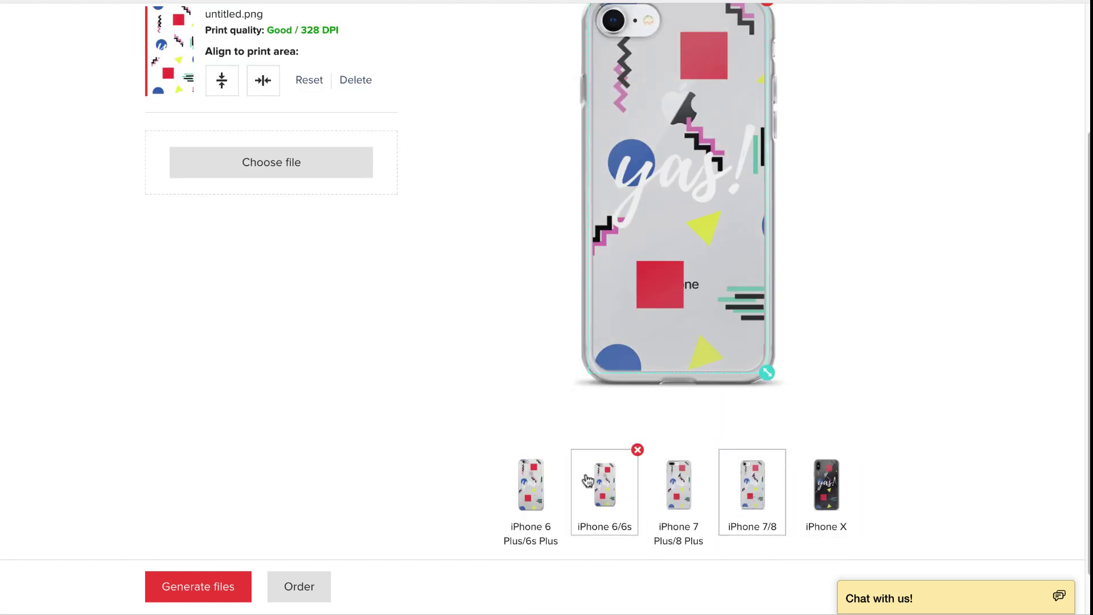
Step: Generate only the iPhone X mockup, excluding Case on phone, iPhone 7/8, 7 Plus/8 Plus and print files
left_click(188, 583)
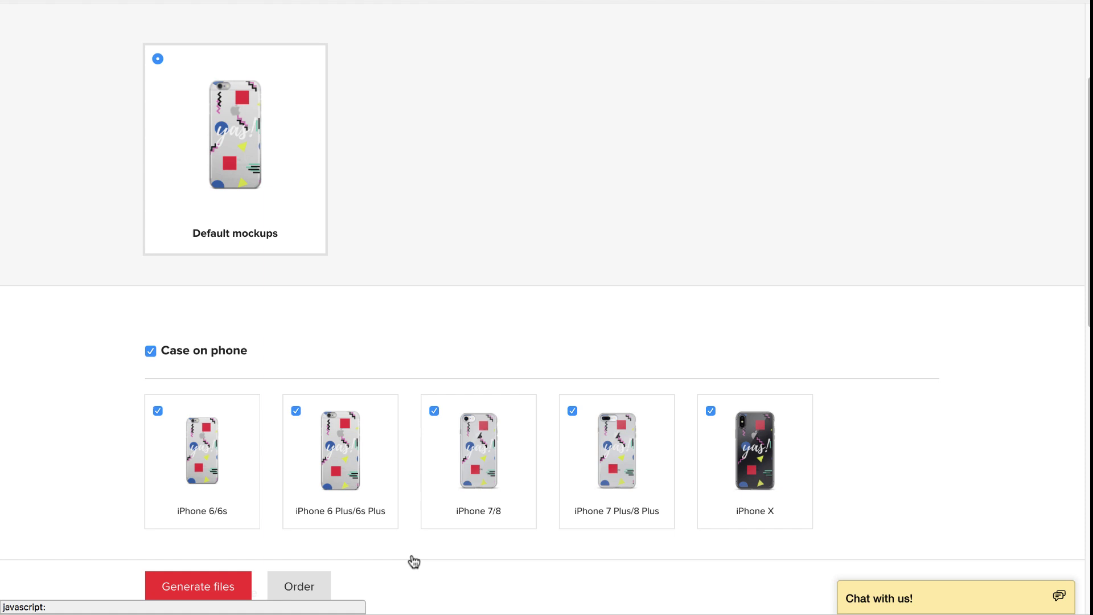
left_click(174, 358)
scroll(320, 367, "down", 3)
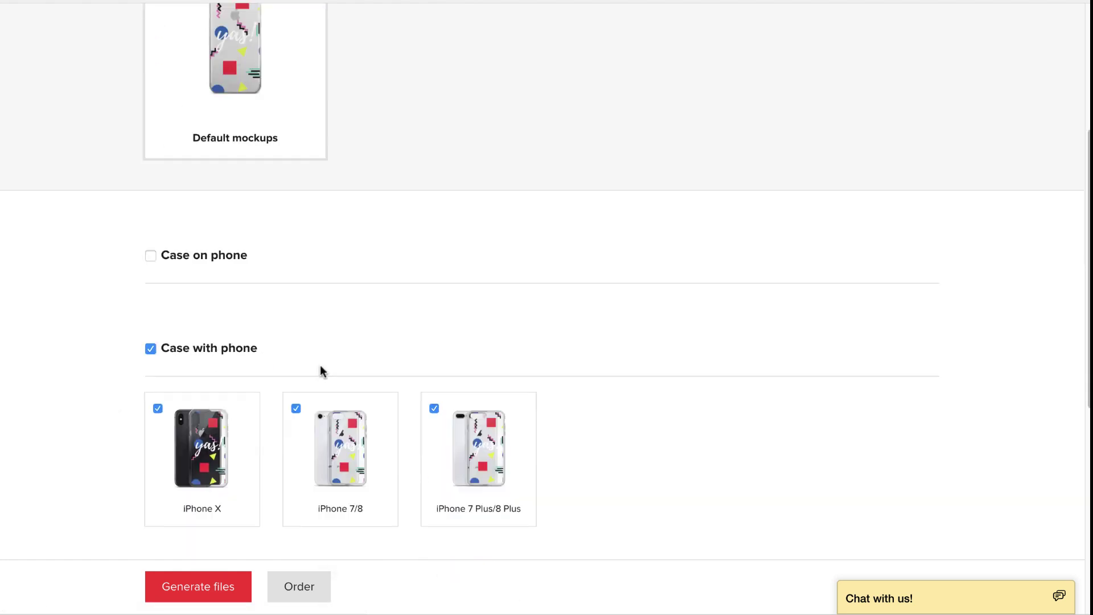
left_click(336, 346)
left_click(435, 376)
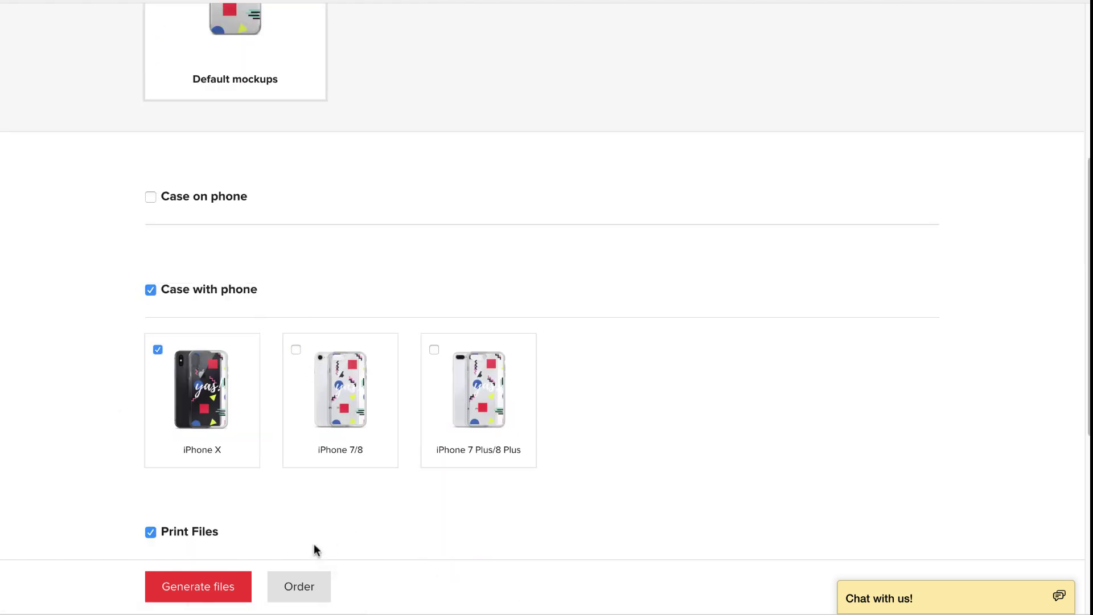
left_click(178, 577)
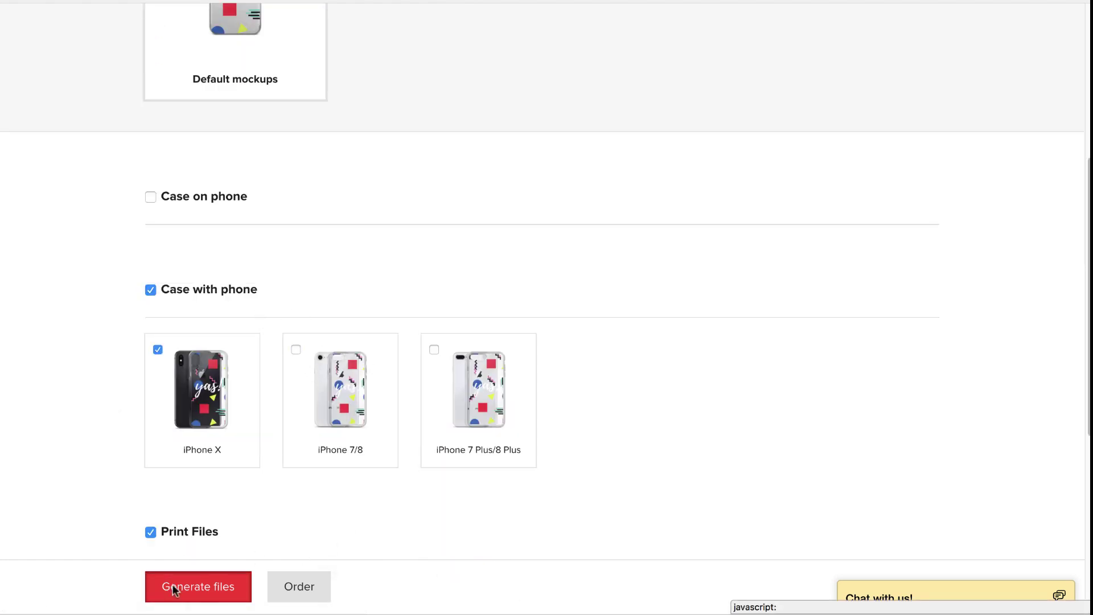
left_click(203, 535)
scroll(496, 402, "down", 1)
scroll(496, 402, "up", 1)
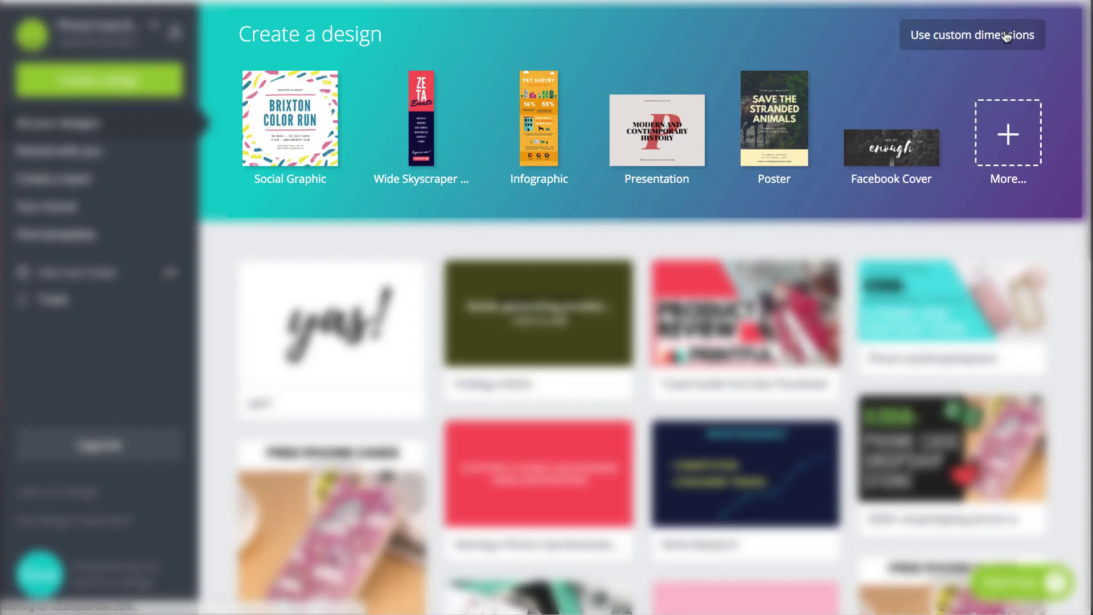
Step: Create a new Canva design with custom dimensions of 1020 × 1020 px
left_click(956, 34)
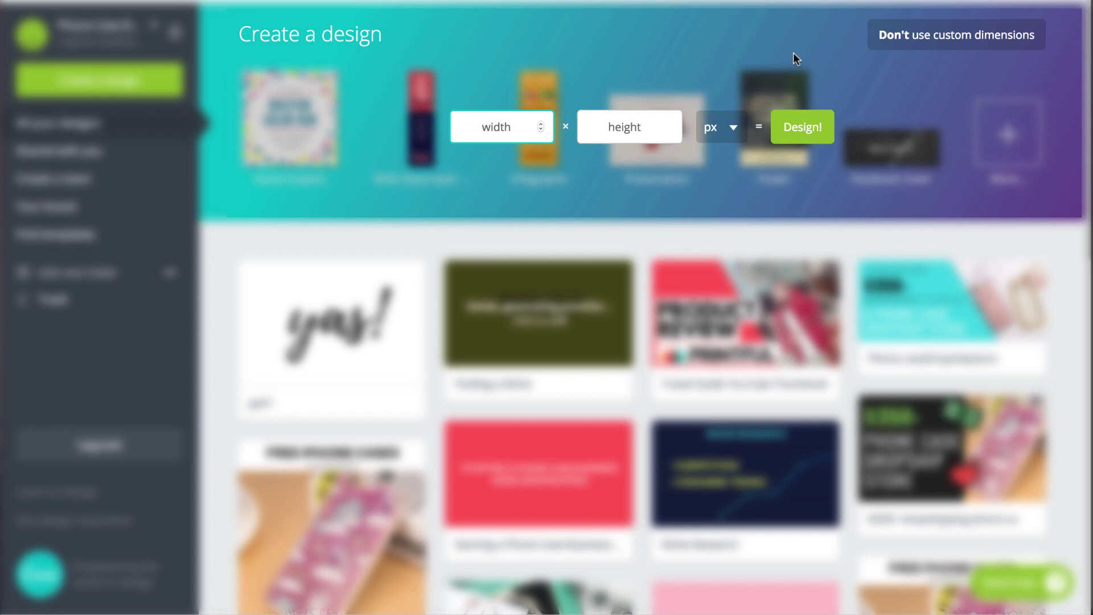
type("1020")
key("Tab")
type("1")
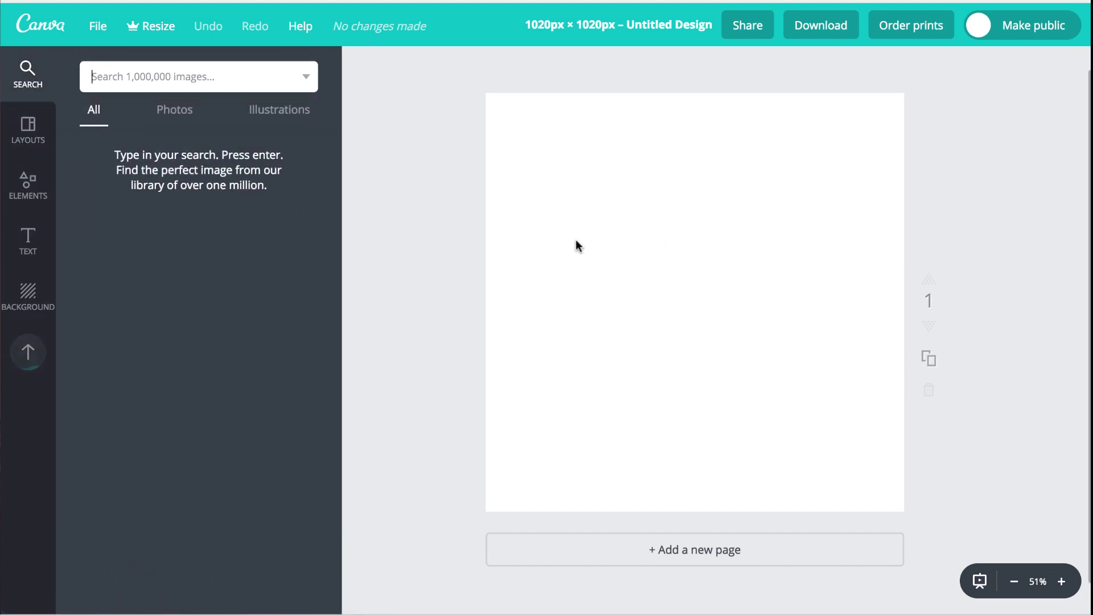
Step: Place the iPhone X case mockup on the page and centre it
left_click_drag(137, 364, 666, 302)
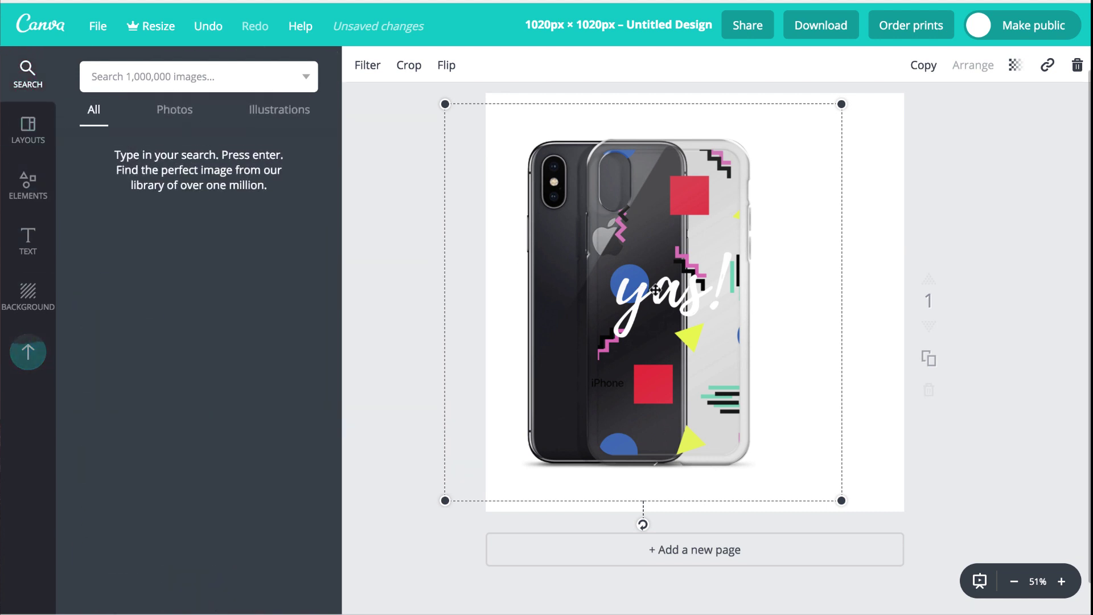
left_click_drag(717, 354, 768, 357)
left_click(1017, 233)
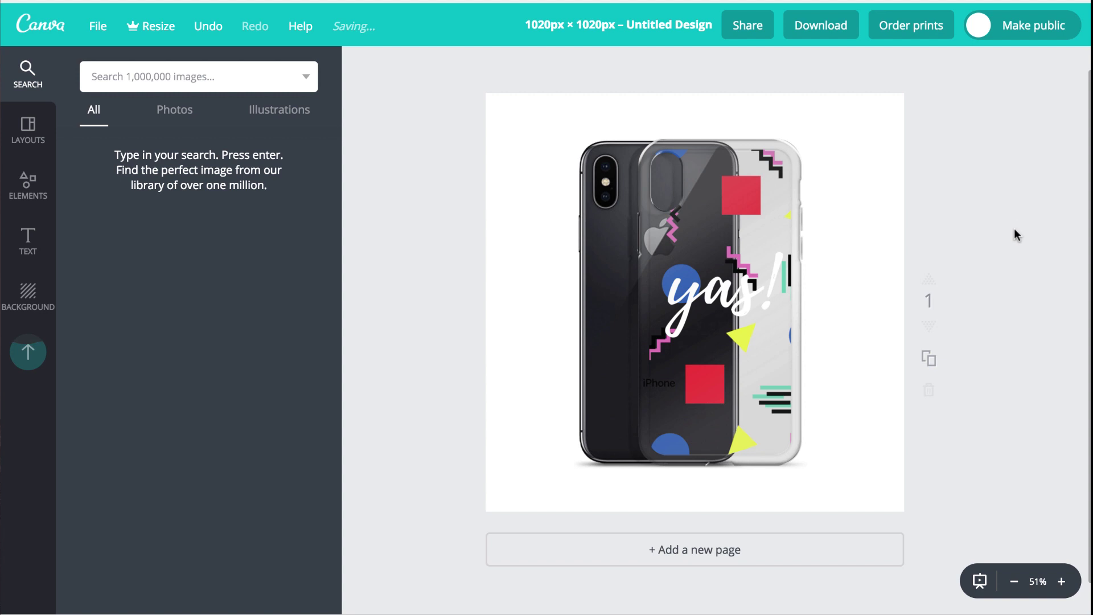